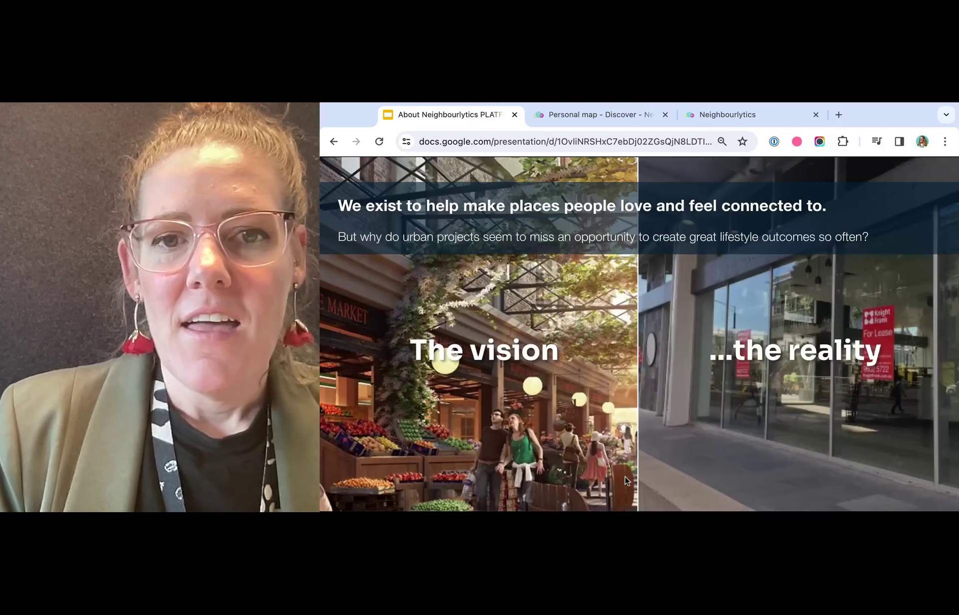
Step: Advance the presentation from the vision and reality slide through the human data gap to the Pyrmont Urban Life map
{"action": "left_click", "coordinate": [627, 479]}
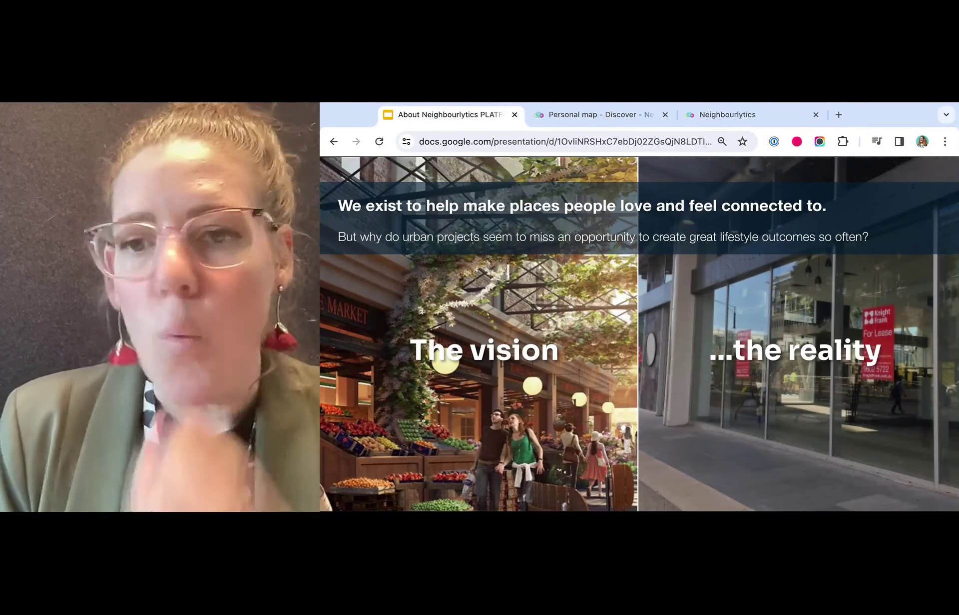
{"action": "key", "text": "Right"}
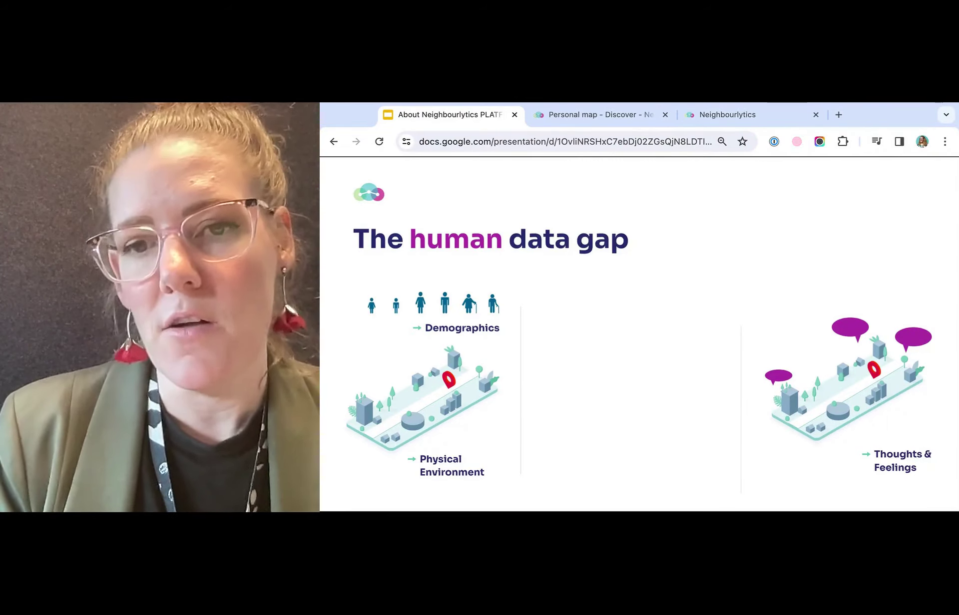
{"action": "key", "text": "Right"}
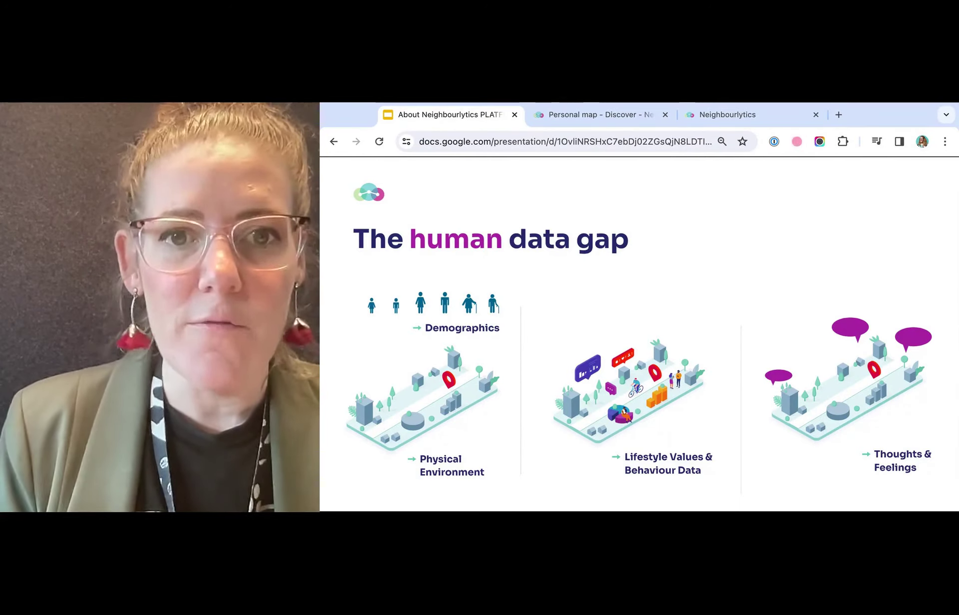
{"action": "key", "text": "Right"}
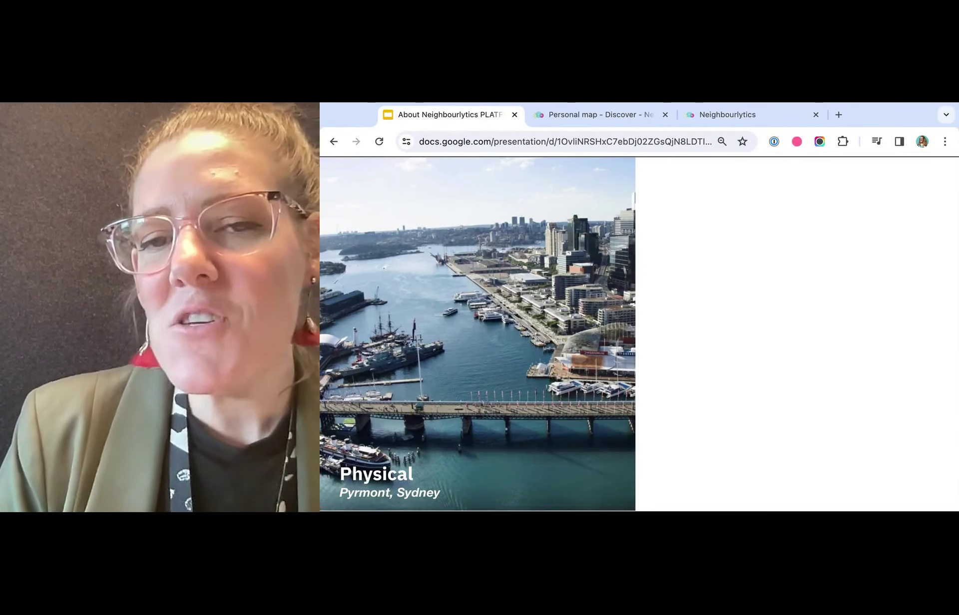
{"action": "key", "text": "Right"}
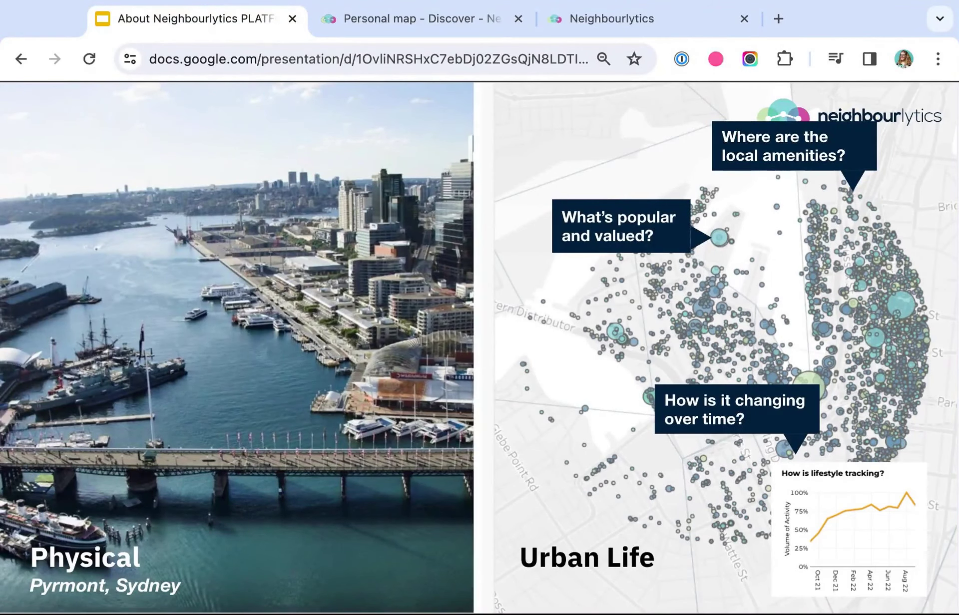
Step: Go to the Insights generated slide and reveal the examples for Community Identity, Lifestyle Habits, Lifestyle Values and Lifestyle Assets
{"action": "key", "text": "Right"}
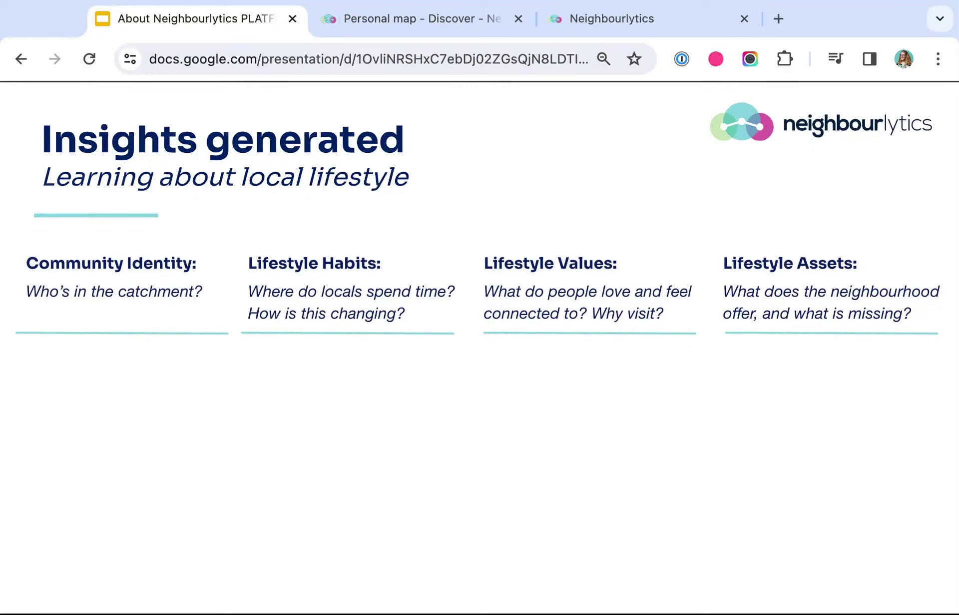
{"action": "key", "text": "Right"}
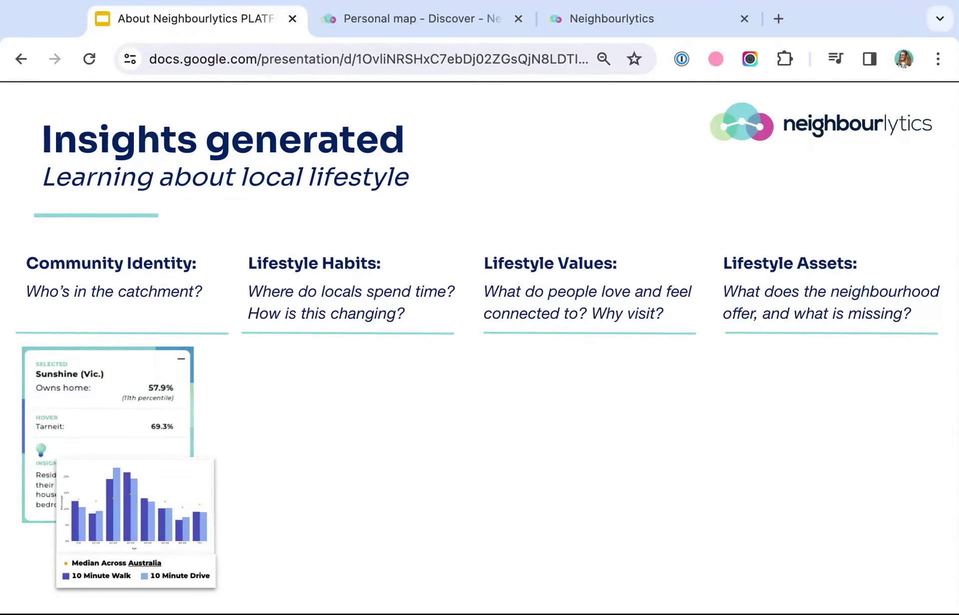
{"action": "key", "text": "Right"}
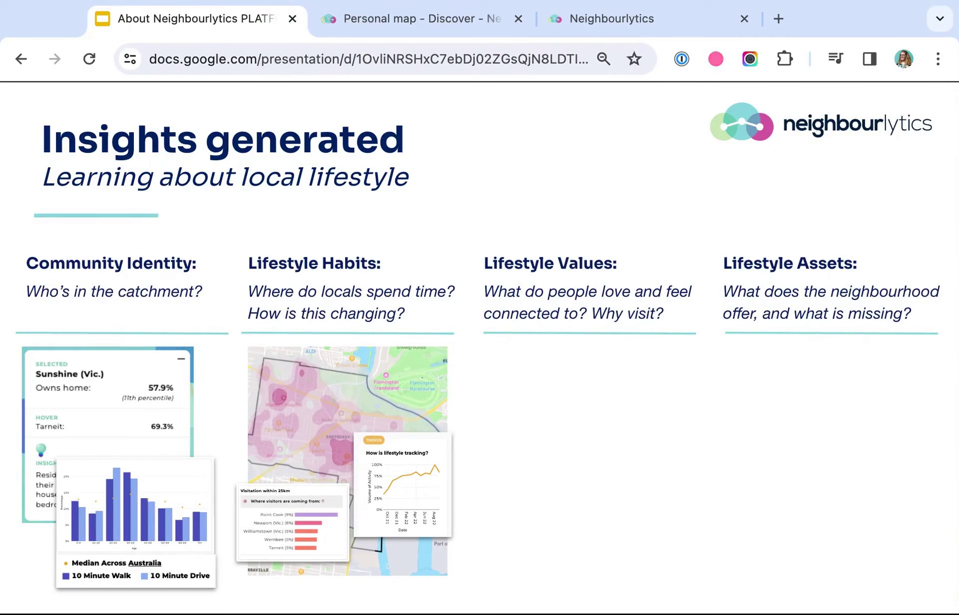
{"action": "key", "text": "Right"}
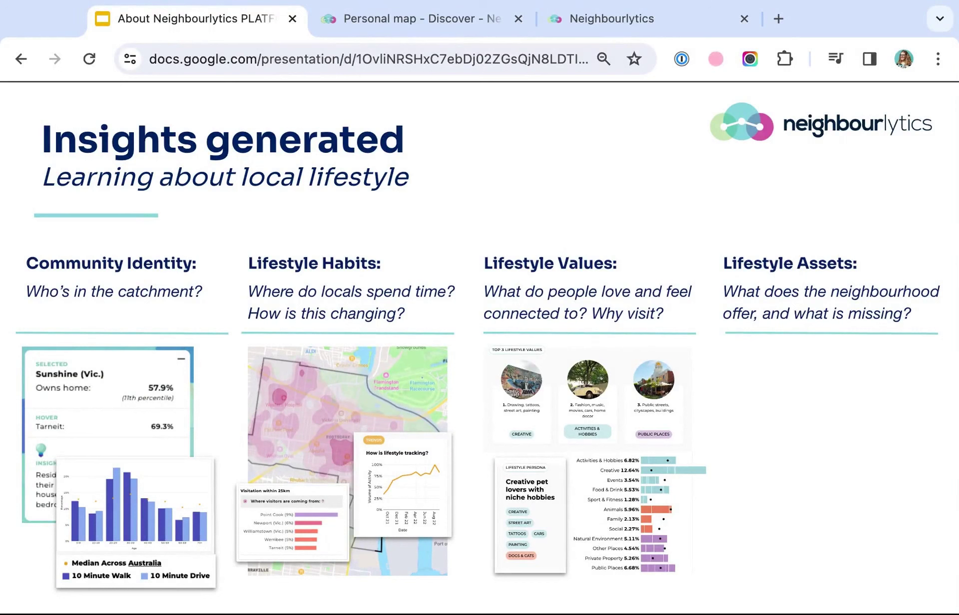
{"action": "key", "text": "Right"}
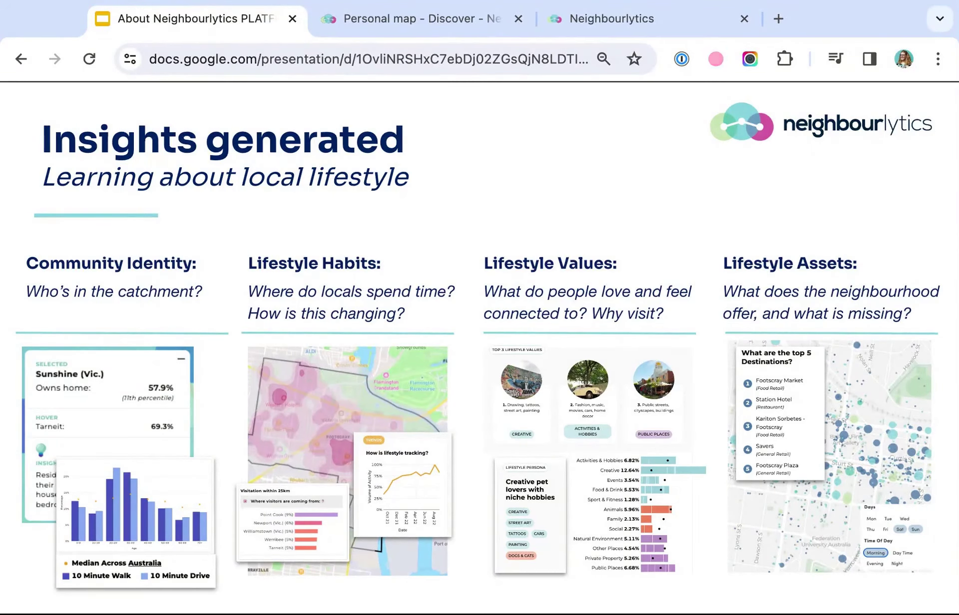
Step: Advance past the About the Platform title to What we do and reveal the Discover, Insight Summary and Explorer examples
{"action": "key", "text": "Right"}
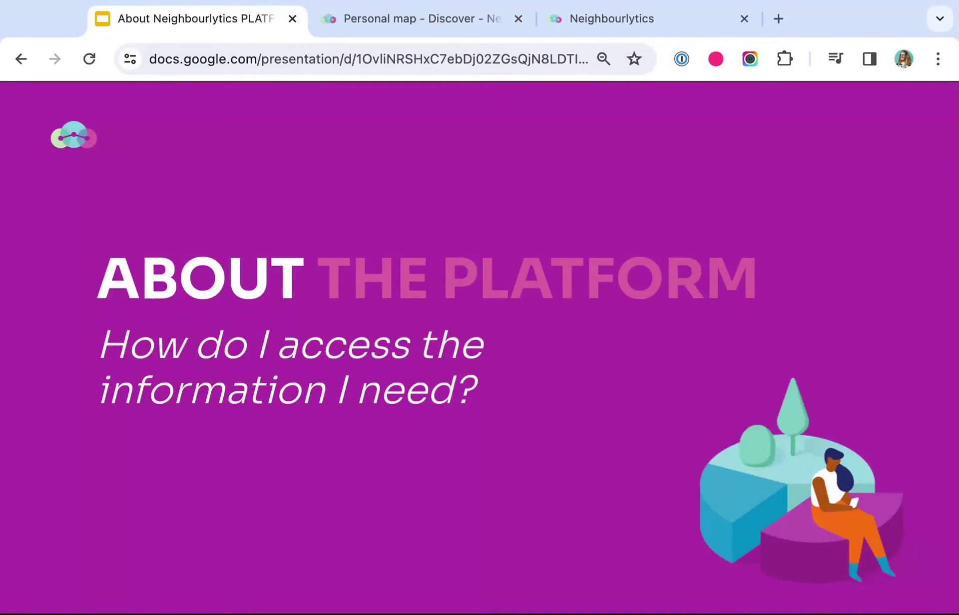
{"action": "key", "text": "Right"}
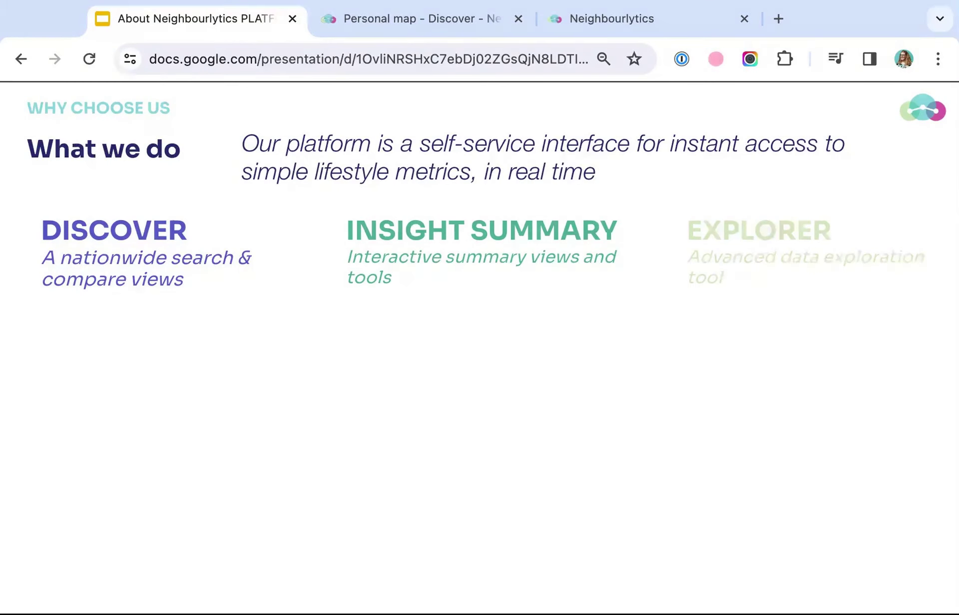
{"action": "key", "text": "Right"}
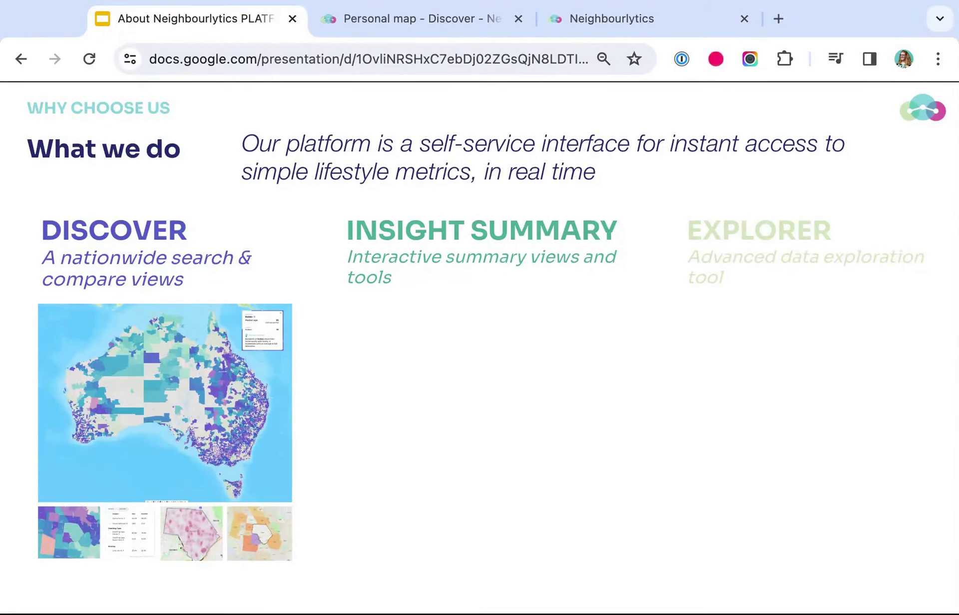
{"action": "key", "text": "Right"}
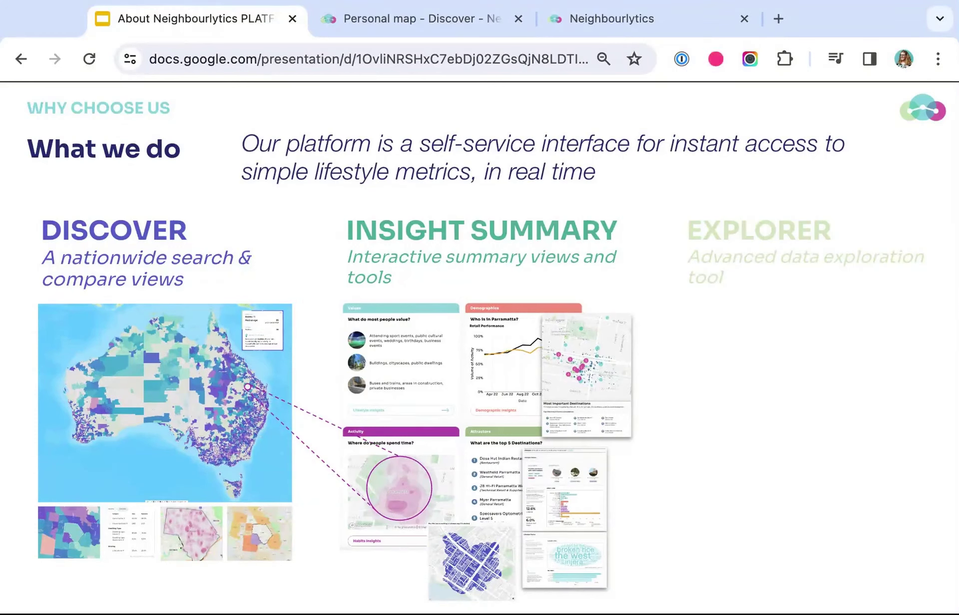
{"action": "key", "text": "Right"}
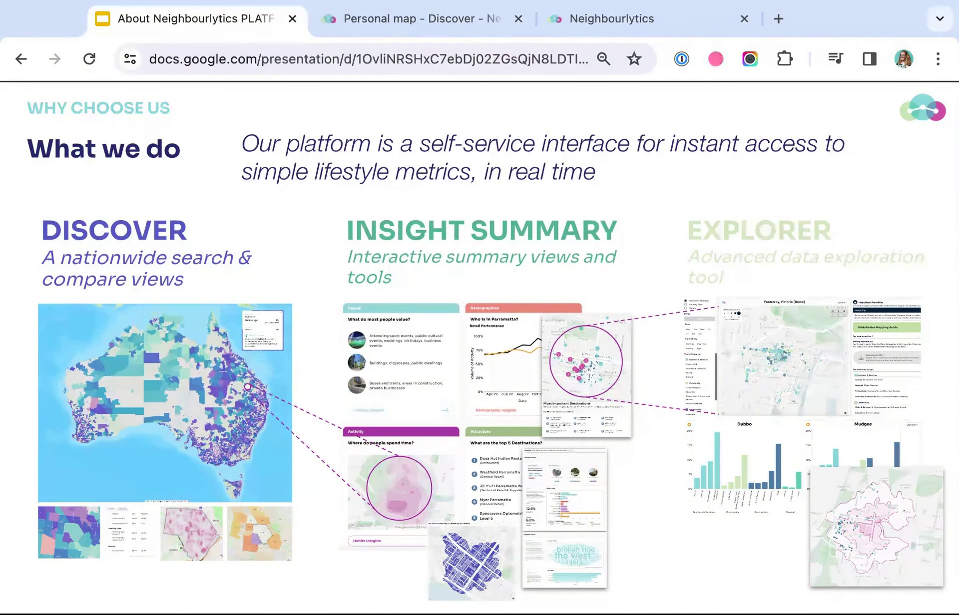
Step: Switch to the Neighbourlytics Discover map and select the suburb Broadmeadows (Vic.) north of Melbourne to view its weekly personal income
{"action": "key", "text": "ctrl+Tab"}
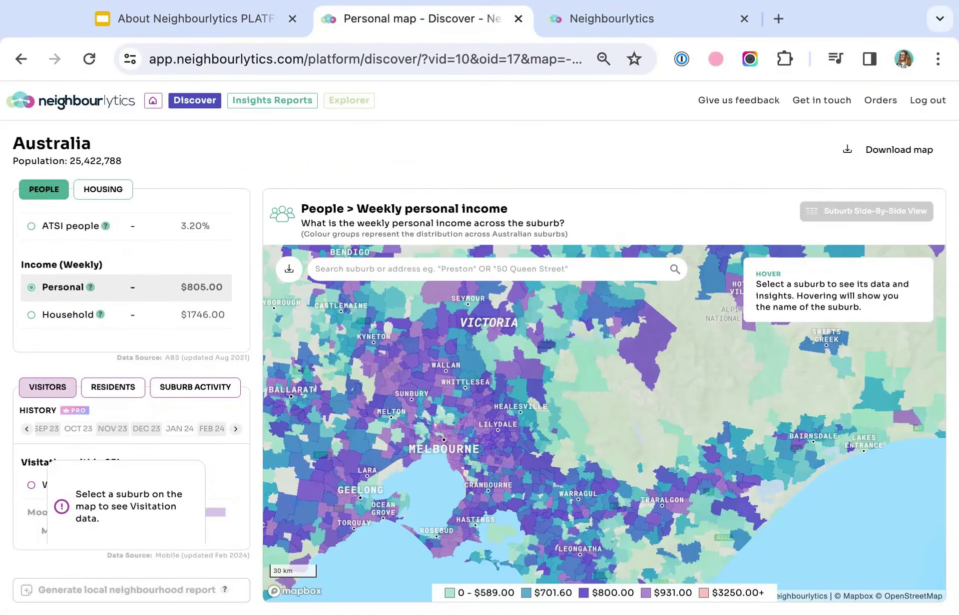
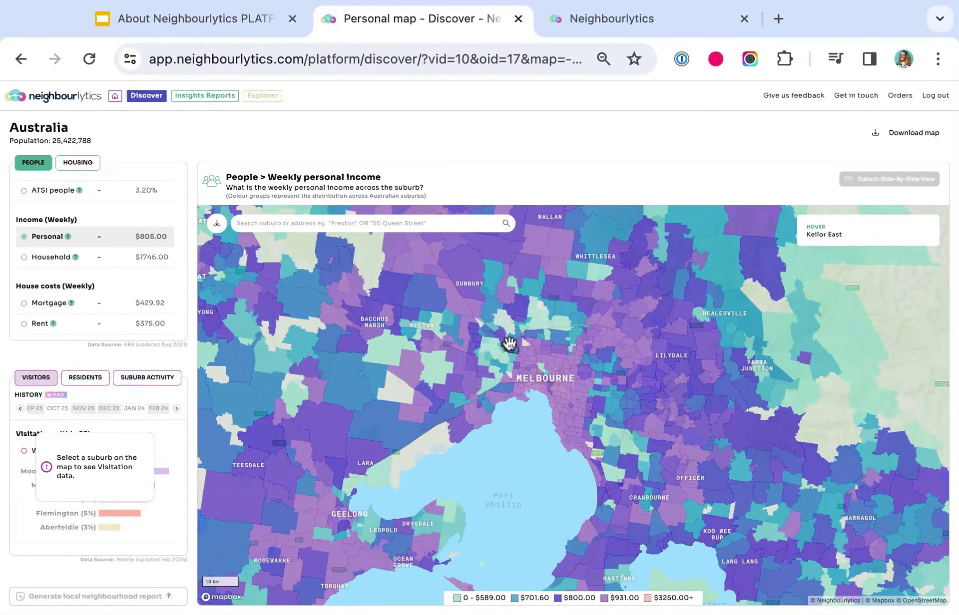
{"action": "left_click_drag", "start_coordinate": [552, 321], "coordinate": [523, 429]}
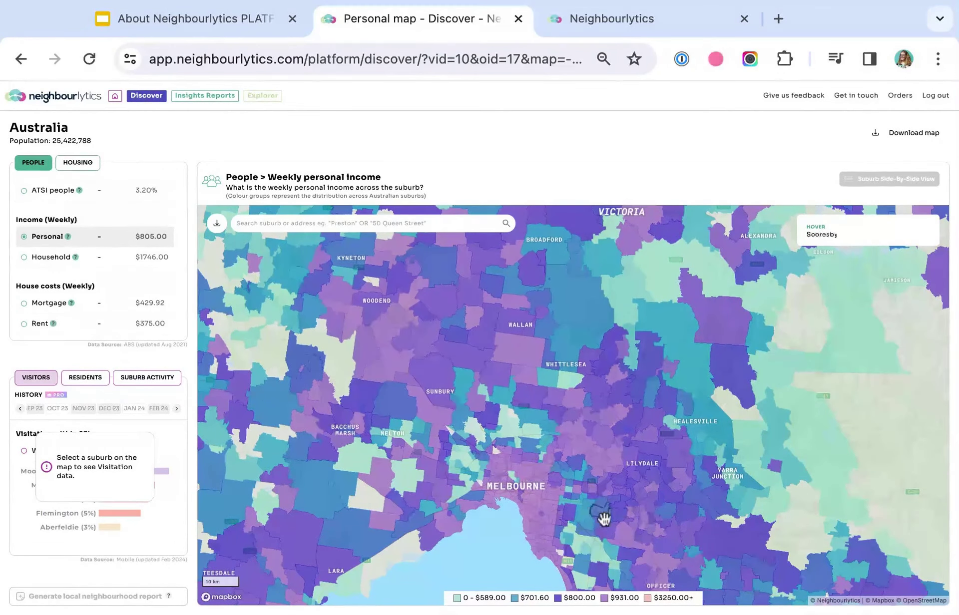
{"action": "scroll", "coordinate": [608, 524], "scroll_direction": "down", "scroll_amount": 4}
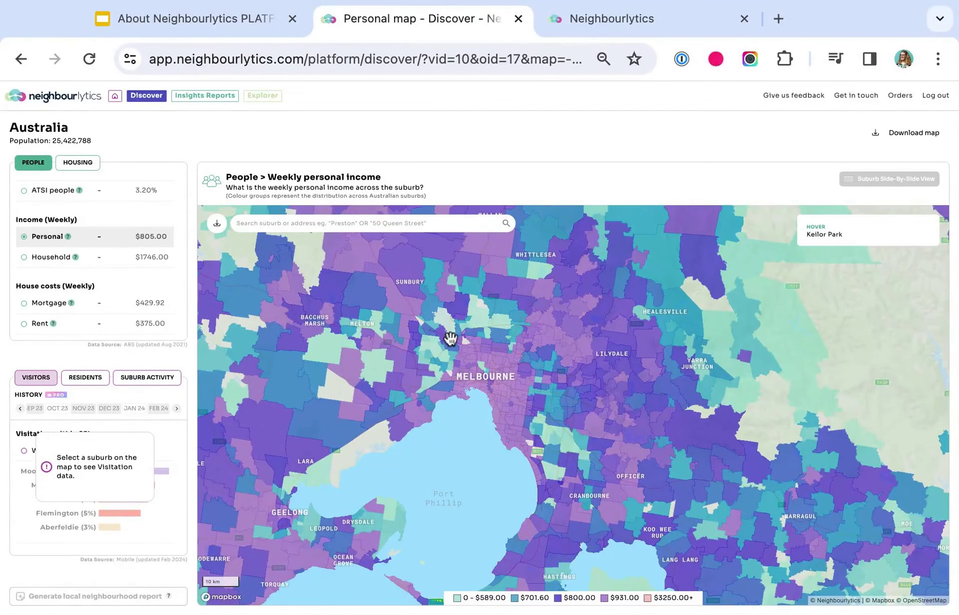
{"action": "scroll", "coordinate": [450, 338], "scroll_direction": "up", "scroll_amount": 3}
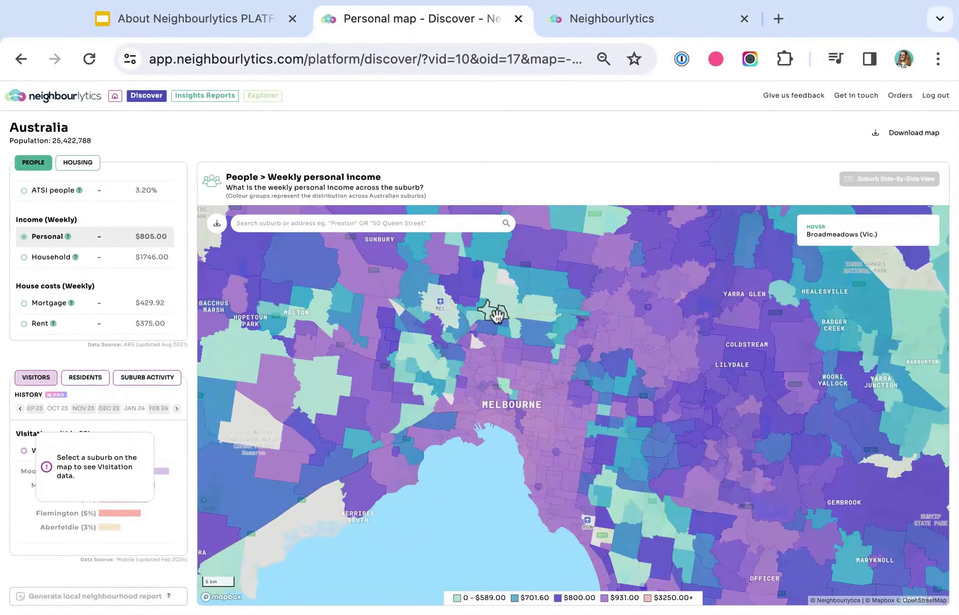
{"action": "left_click", "coordinate": [496, 316]}
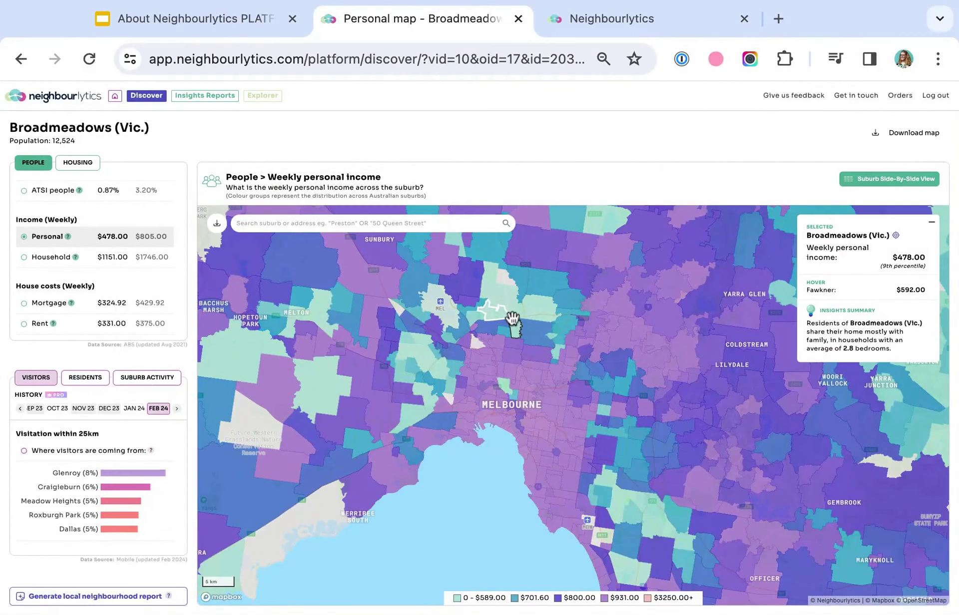
Step: Select the suburb Pascoe Vale, south of Broadmeadows, on the weekly personal income map
{"action": "scroll", "coordinate": [512, 320], "scroll_direction": "up", "scroll_amount": 3}
{"action": "left_click_drag", "start_coordinate": [512, 318], "coordinate": [504, 423]}
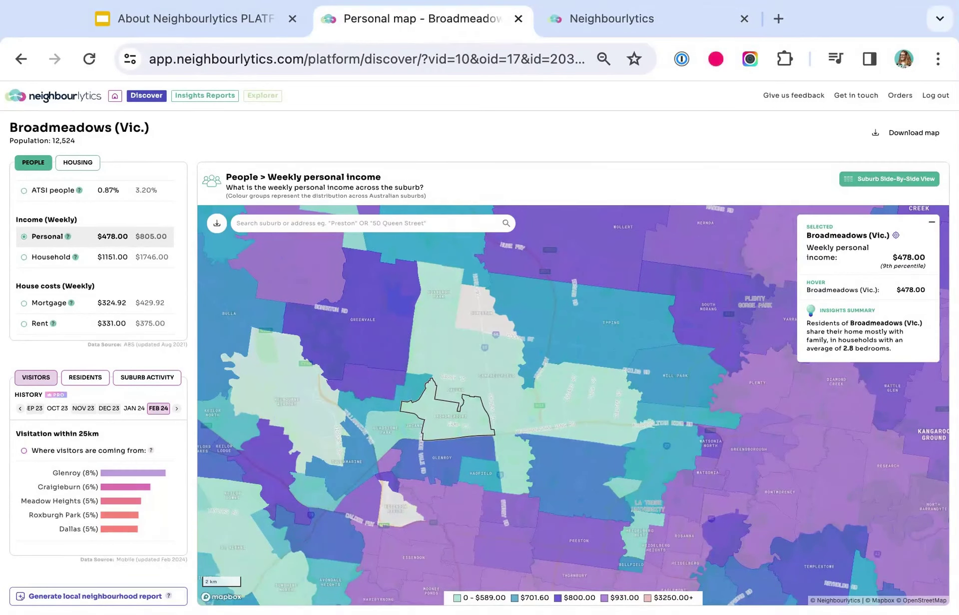
{"action": "left_click", "coordinate": [464, 508]}
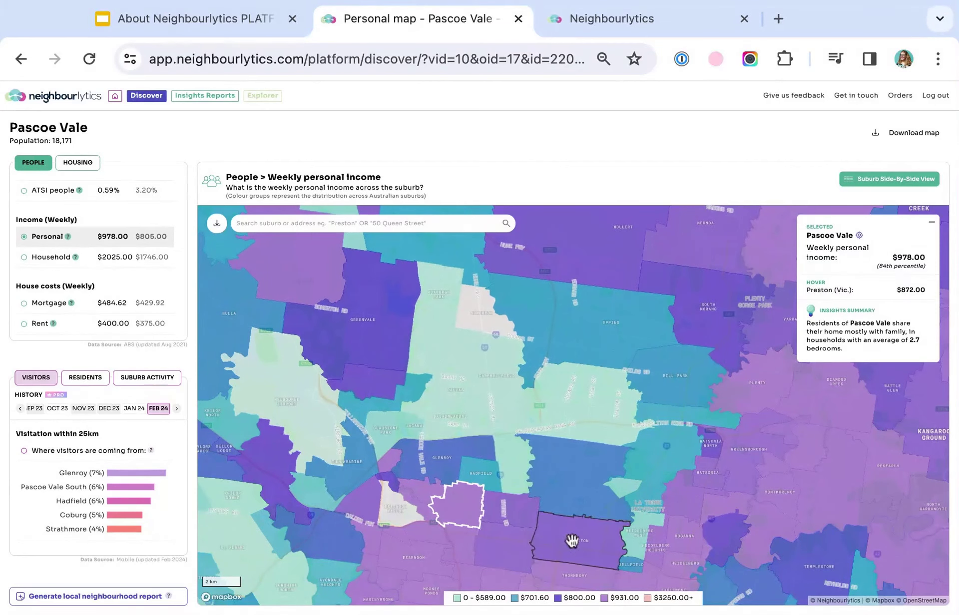
Step: Map the weekly rent and then the mortgage costs for the suburbs around Pascoe Vale
{"action": "scroll", "coordinate": [545, 506], "scroll_direction": "down", "scroll_amount": 5}
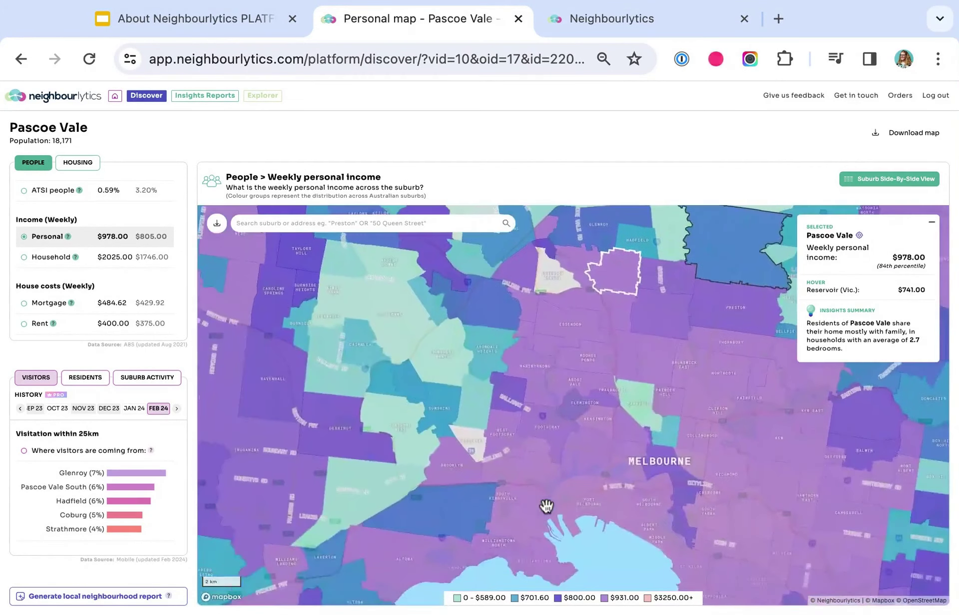
{"action": "scroll", "coordinate": [692, 345], "scroll_direction": "up", "scroll_amount": 5}
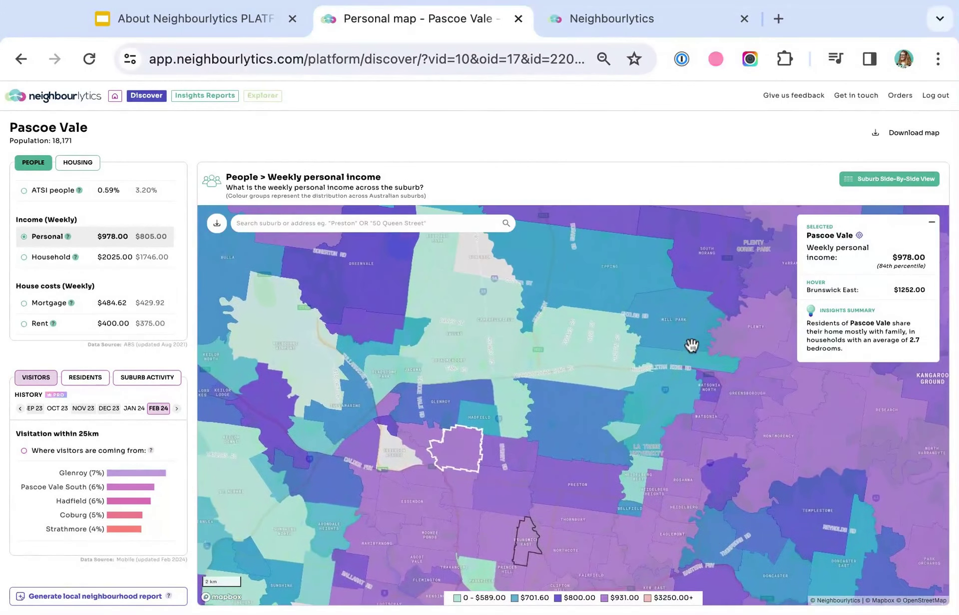
{"action": "left_click", "coordinate": [50, 325]}
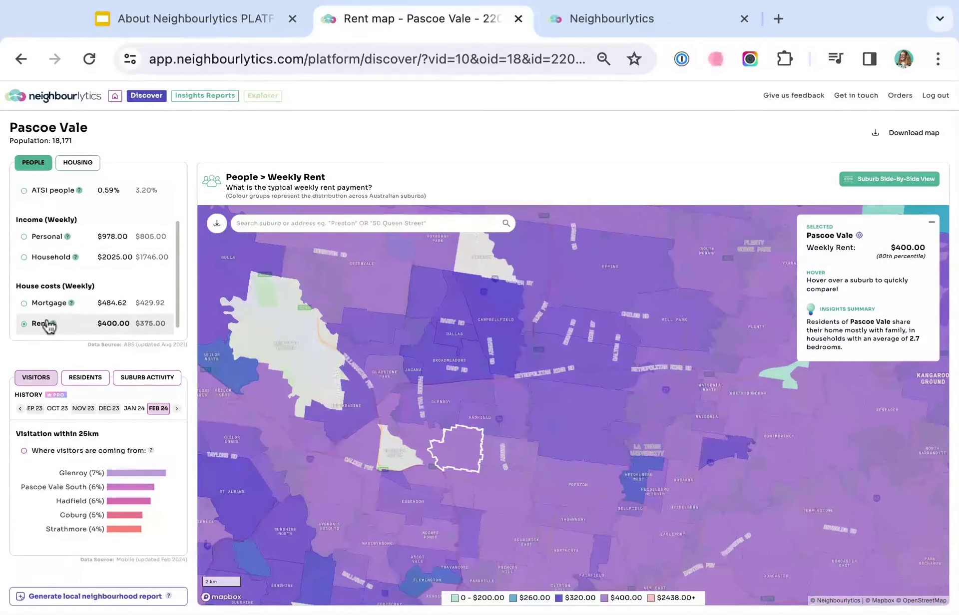
{"action": "left_click", "coordinate": [53, 304]}
Step: Switch to the housing data and map the Lives alone and then the Family household proportions around Pascoe Vale
{"action": "left_click", "coordinate": [72, 169]}
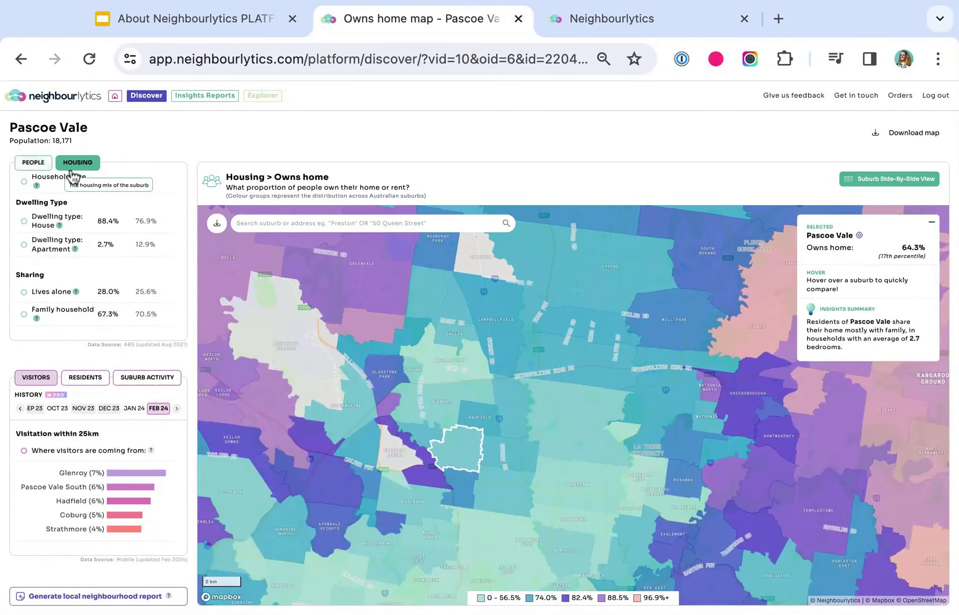
{"action": "left_click", "coordinate": [57, 294]}
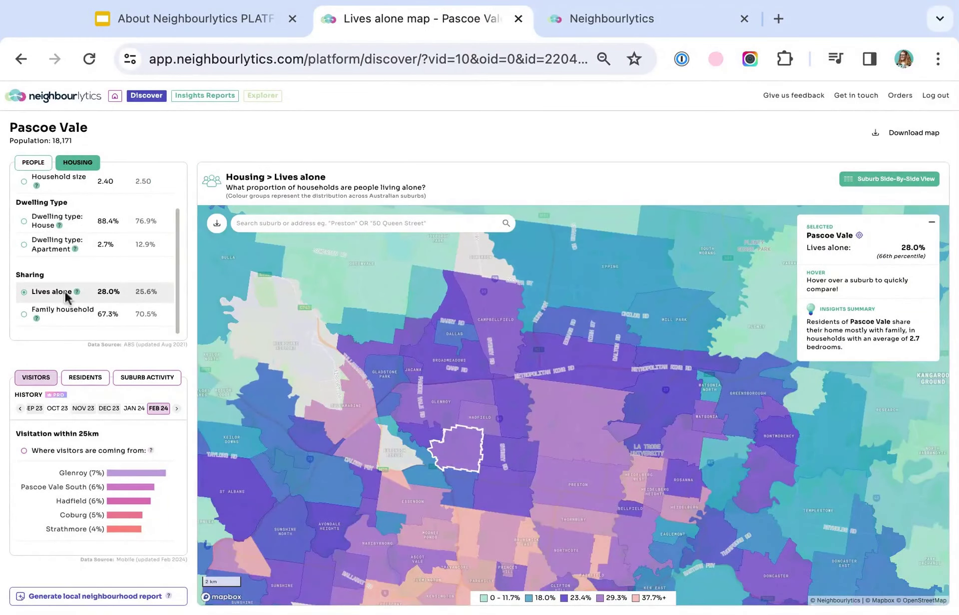
{"action": "left_click_drag", "start_coordinate": [441, 508], "coordinate": [452, 400]}
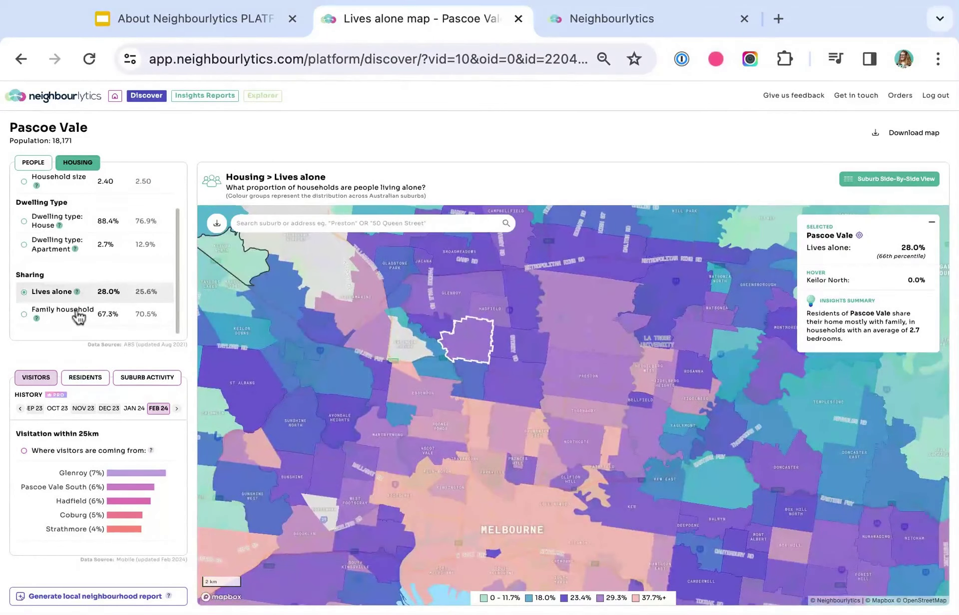
{"action": "left_click", "coordinate": [79, 316]}
Step: Compare Pascoe Vale's housing figures side by side with the National and Victoria rows, and return to the map
{"action": "left_click", "coordinate": [922, 181]}
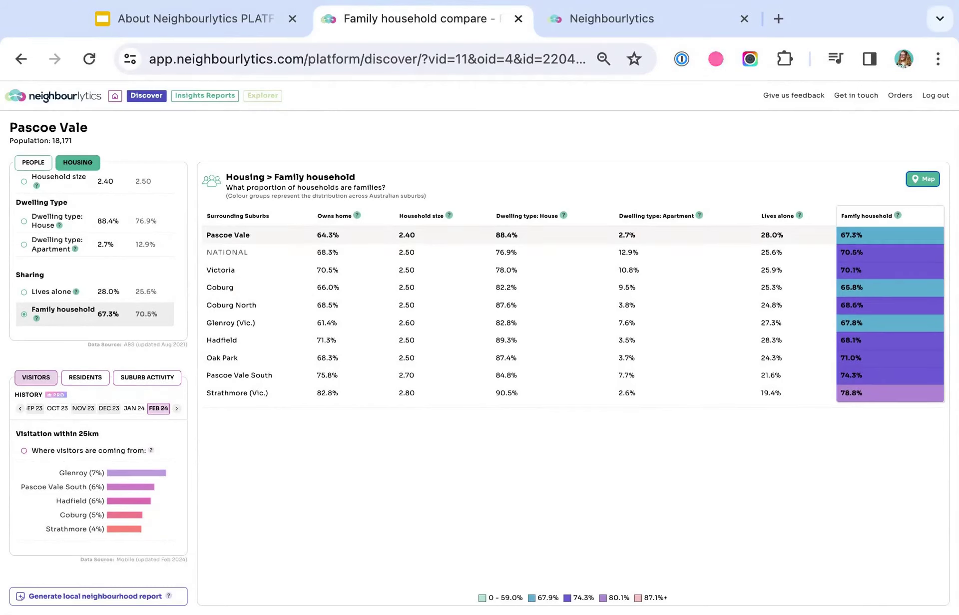
{"action": "left_click_drag", "start_coordinate": [217, 252], "coordinate": [339, 252]}
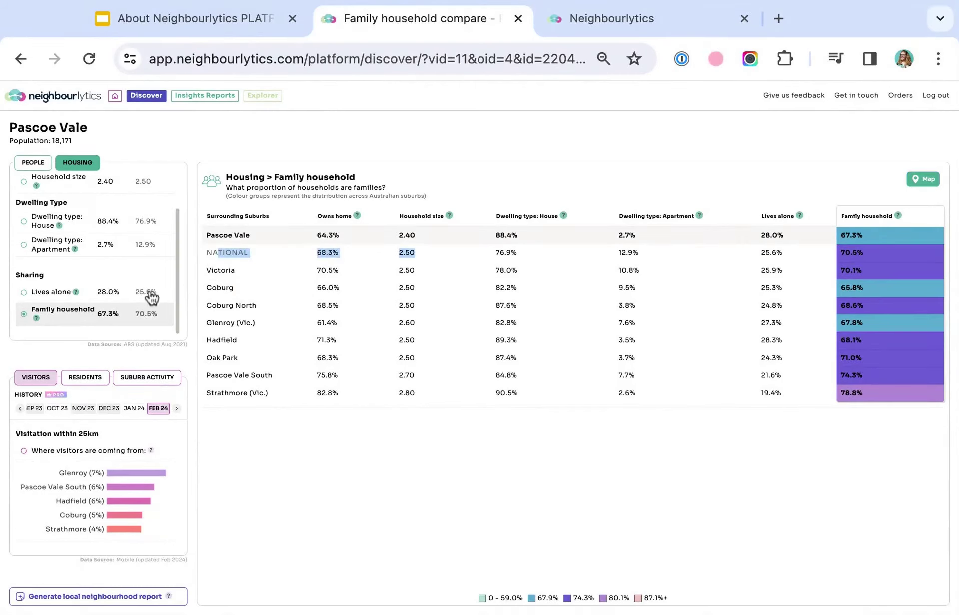
{"action": "left_click_drag", "start_coordinate": [214, 270], "coordinate": [215, 274]}
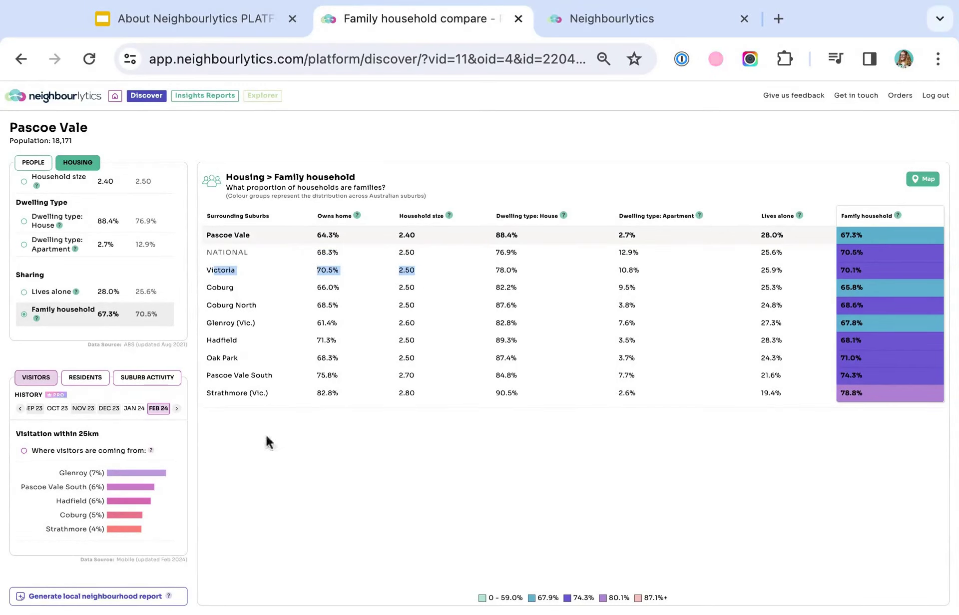
{"action": "left_click", "coordinate": [925, 181]}
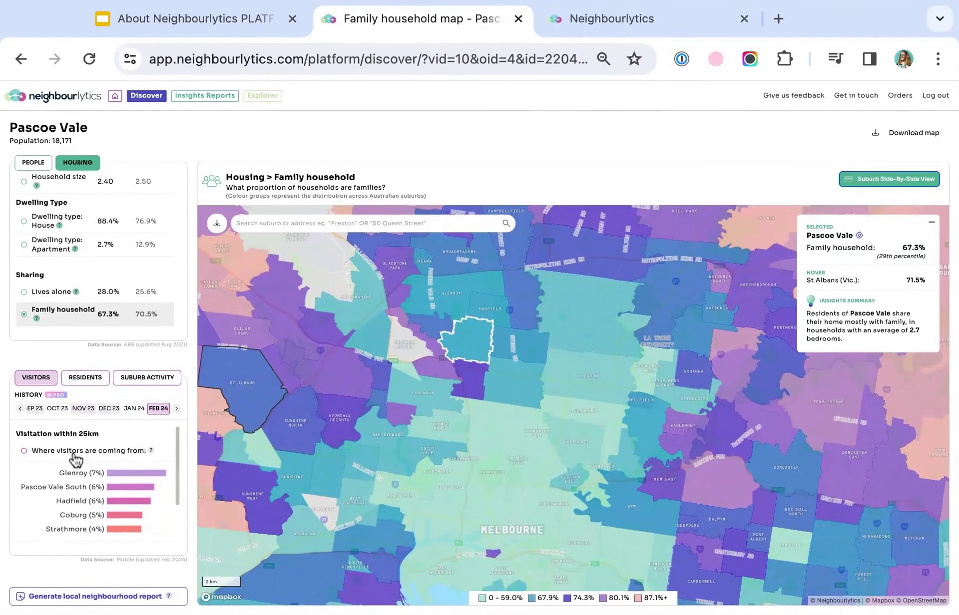
Step: Show on the map where Pascoe Vale's visitors within 25 km are coming from in February 2024
{"action": "left_click", "coordinate": [74, 453]}
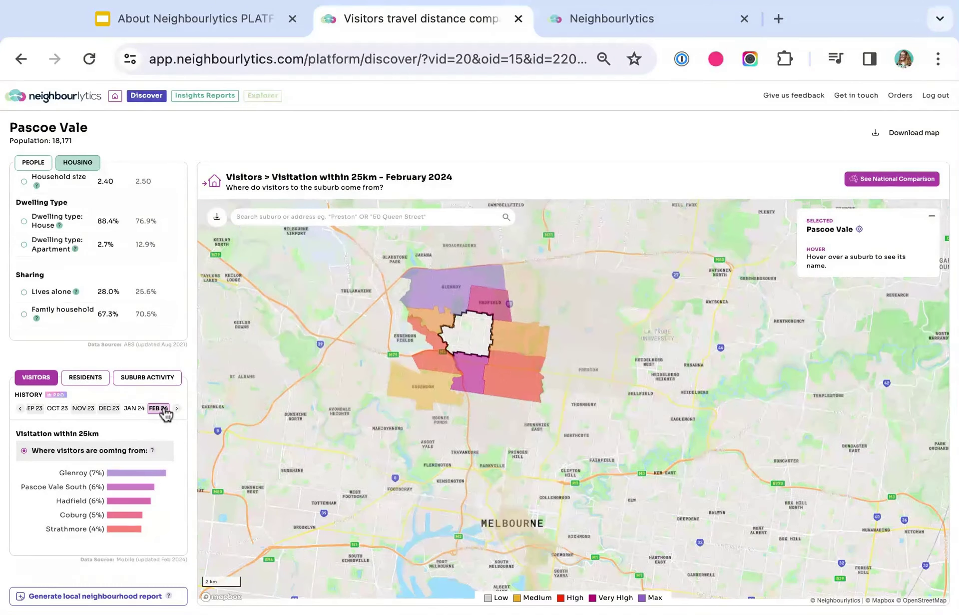
{"action": "scroll", "coordinate": [568, 306], "scroll_direction": "up", "scroll_amount": 4}
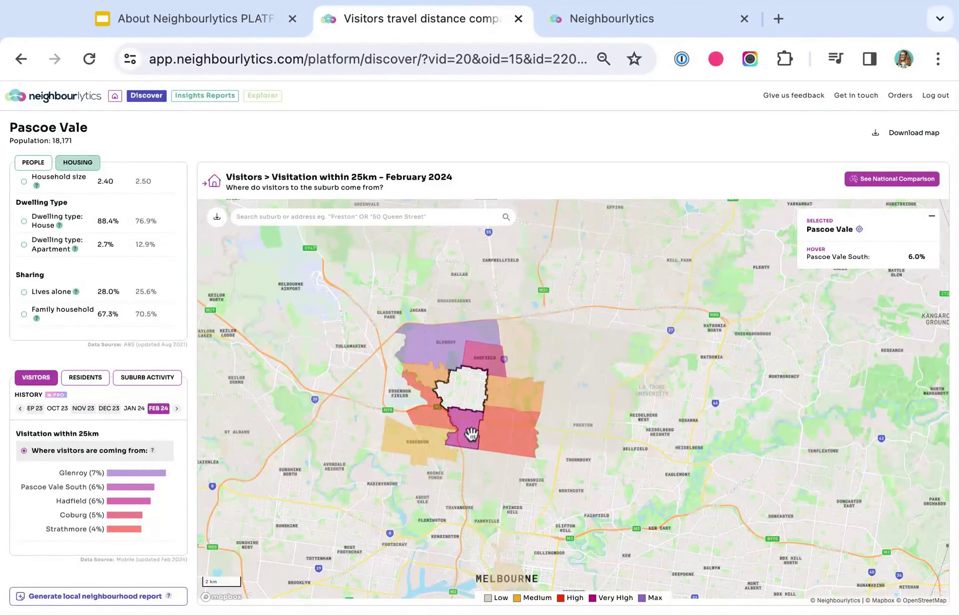
Step: Compare where visitors within 25 km come from for Coburg North, Pascoe Vale and Parkville (Vic.) on the map
{"action": "scroll", "coordinate": [472, 392], "scroll_direction": "up", "scroll_amount": 3}
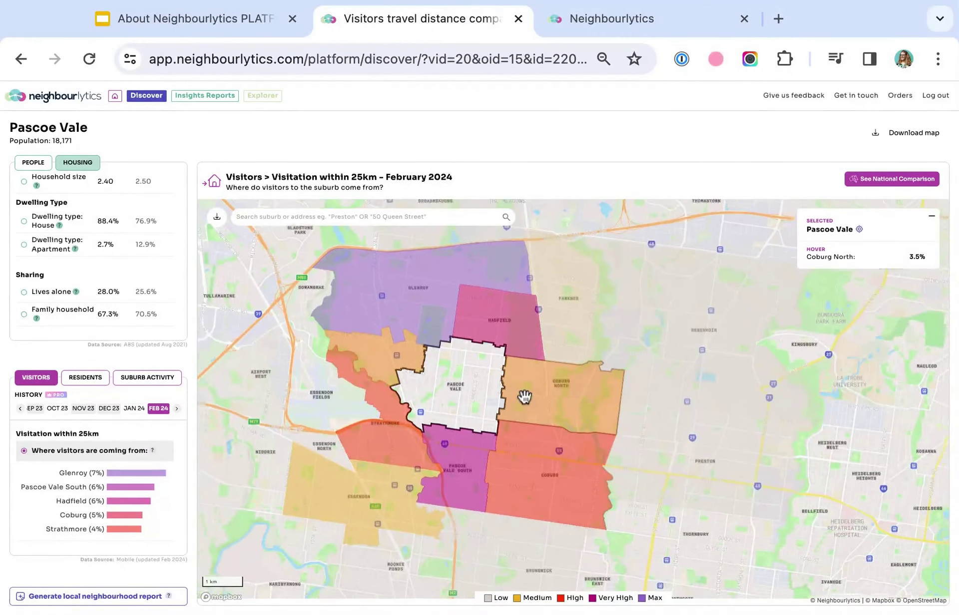
{"action": "scroll", "coordinate": [523, 397], "scroll_direction": "down", "scroll_amount": 3}
{"action": "left_click", "coordinate": [562, 402]}
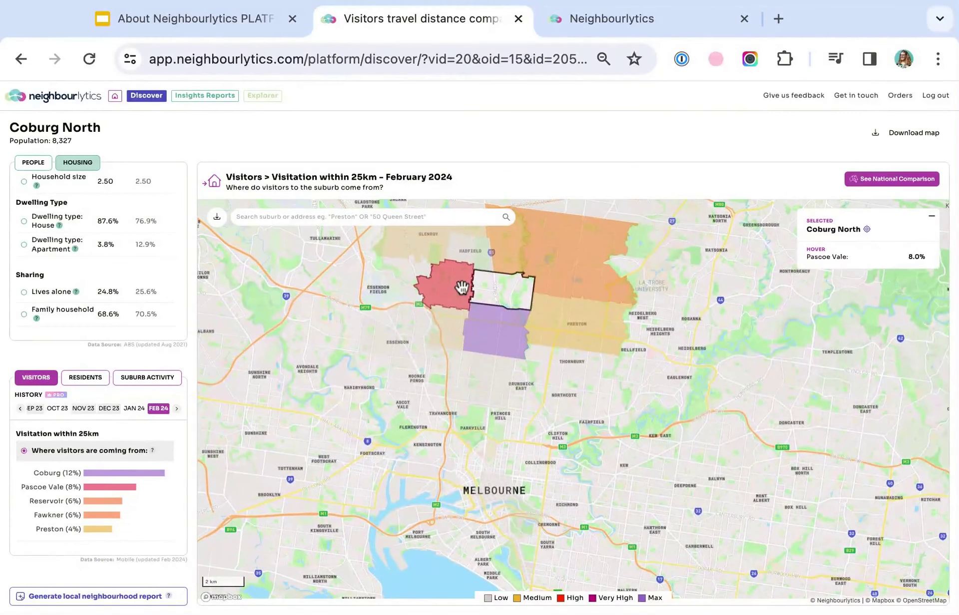
{"action": "left_click", "coordinate": [455, 281]}
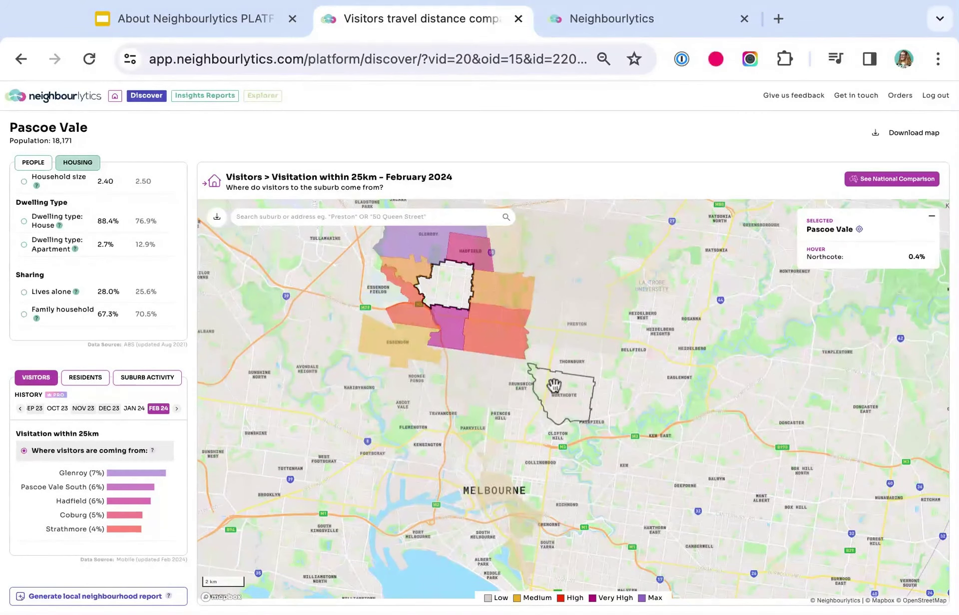
{"action": "left_click", "coordinate": [469, 405]}
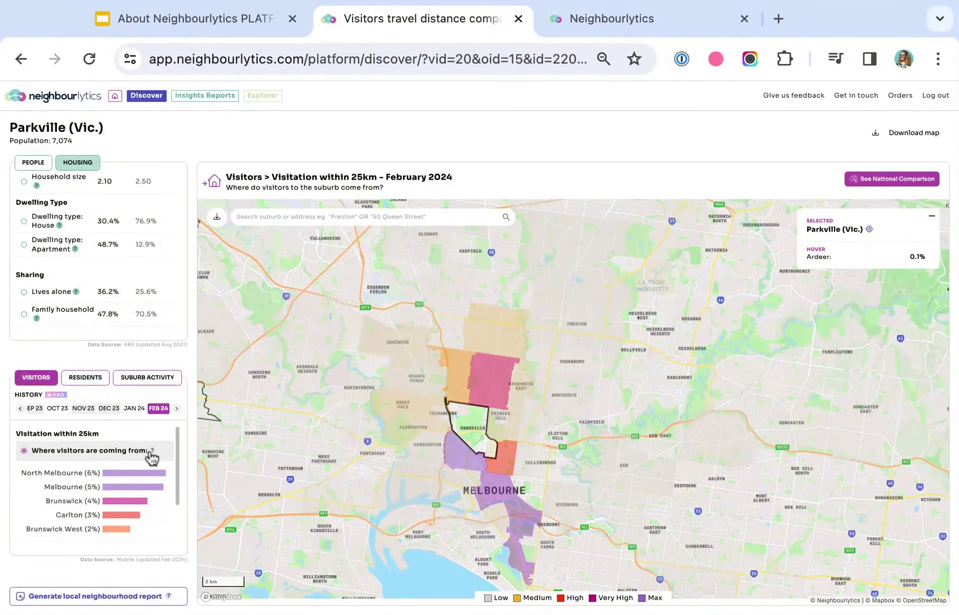
Step: Map the visitors travel distance as a national comparison and check it for Southbank and Melbourne
{"action": "scroll", "coordinate": [146, 454], "scroll_direction": "down", "scroll_amount": 3}
{"action": "left_click", "coordinate": [63, 538]}
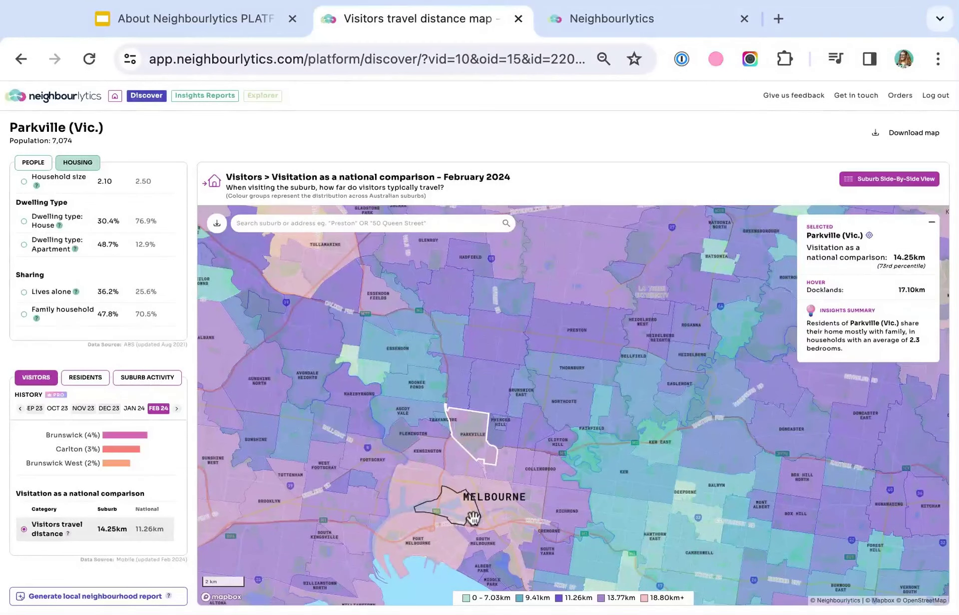
{"action": "left_click", "coordinate": [488, 518]}
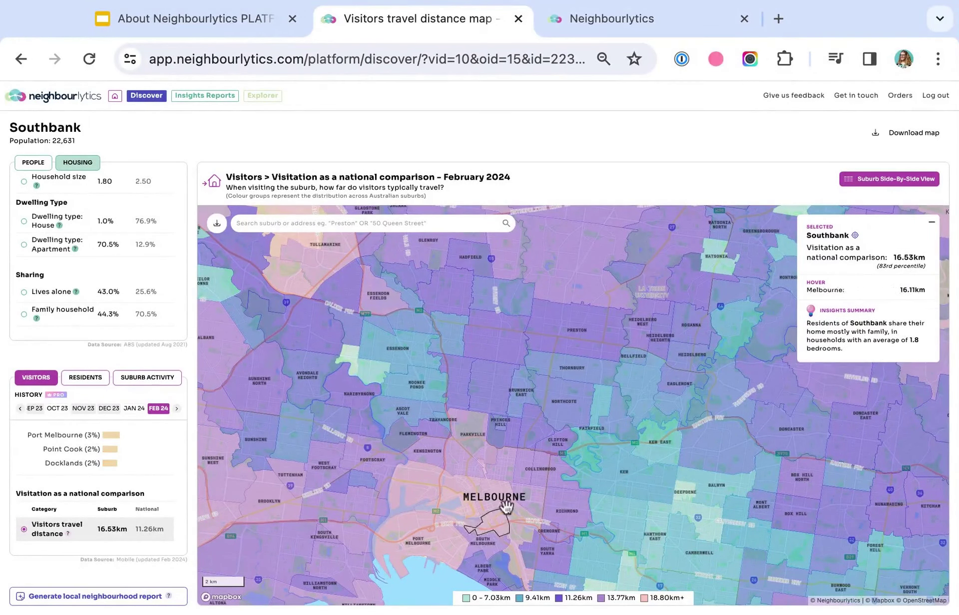
{"action": "left_click", "coordinate": [500, 494]}
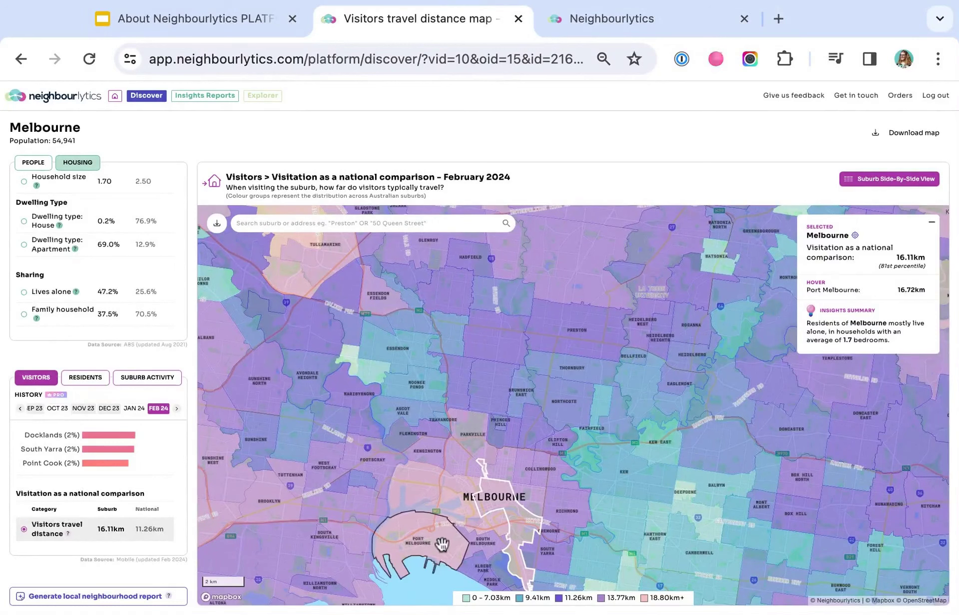
Step: Check the visitors travel distance for Aberfeldie, Essendon West and Docklands on the national comparison map
{"action": "left_click", "coordinate": [373, 372]}
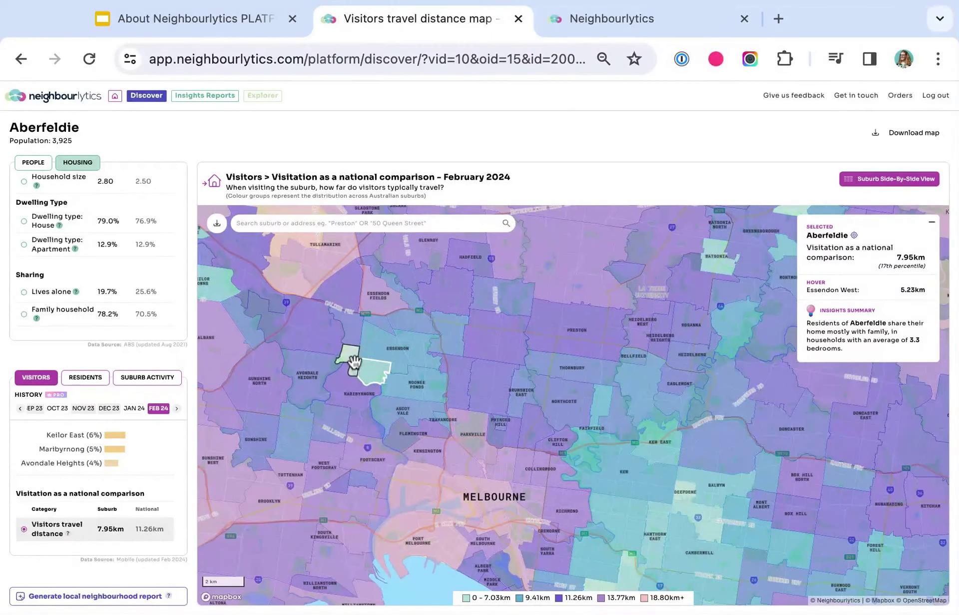
{"action": "left_click", "coordinate": [353, 362]}
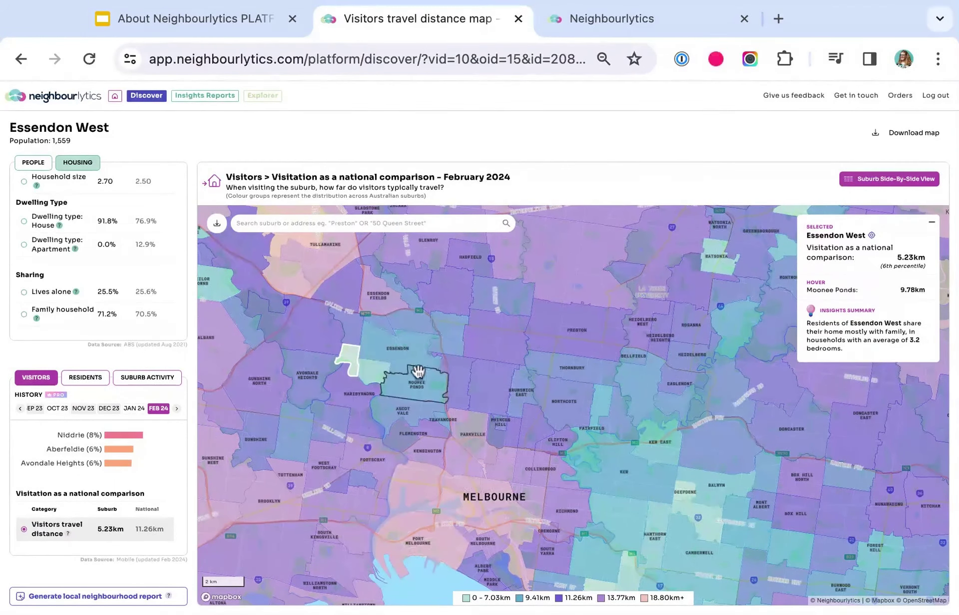
{"action": "scroll", "coordinate": [414, 372], "scroll_direction": "down", "scroll_amount": 2}
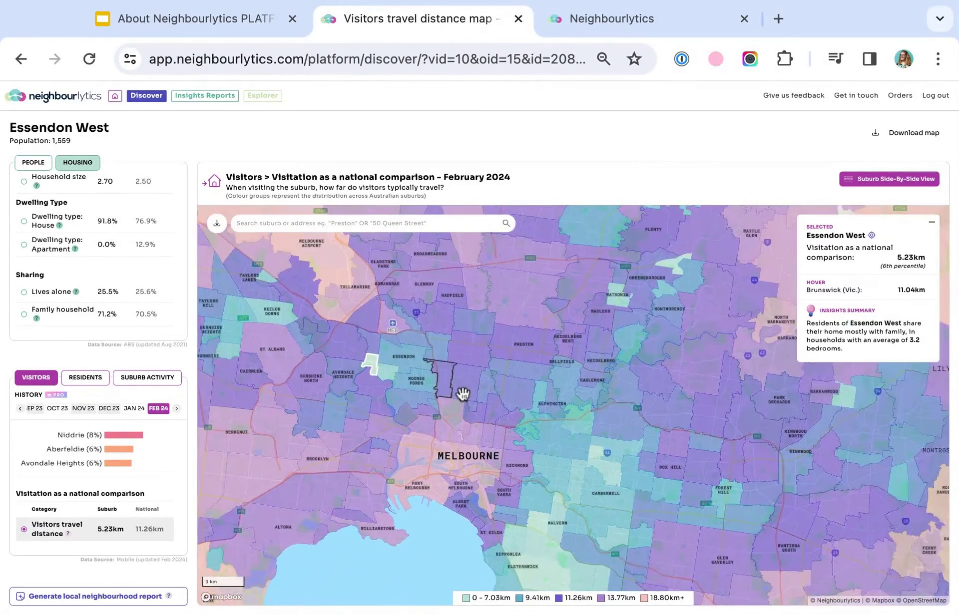
{"action": "left_click_drag", "start_coordinate": [533, 403], "coordinate": [462, 391]}
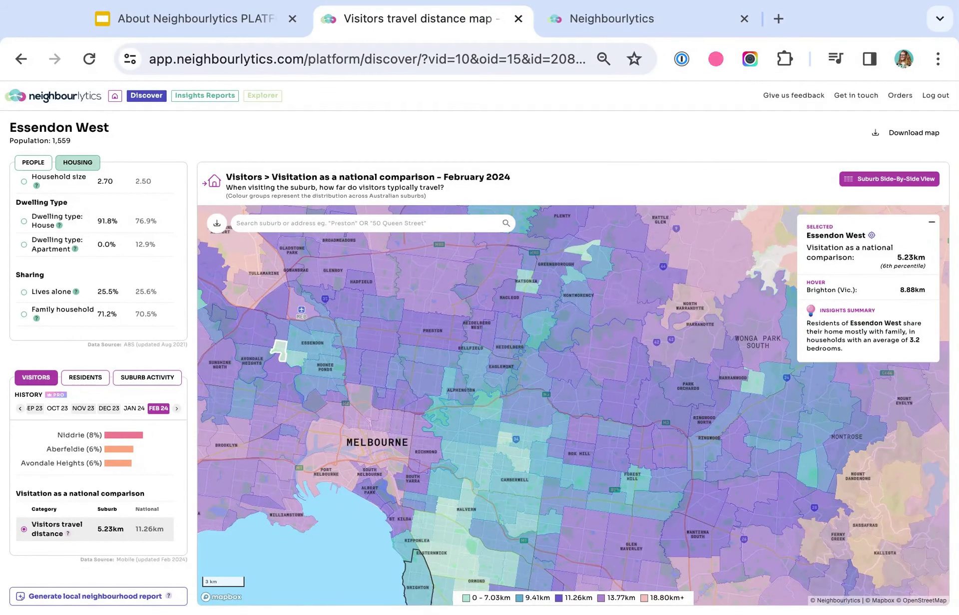
{"action": "left_click", "coordinate": [348, 449]}
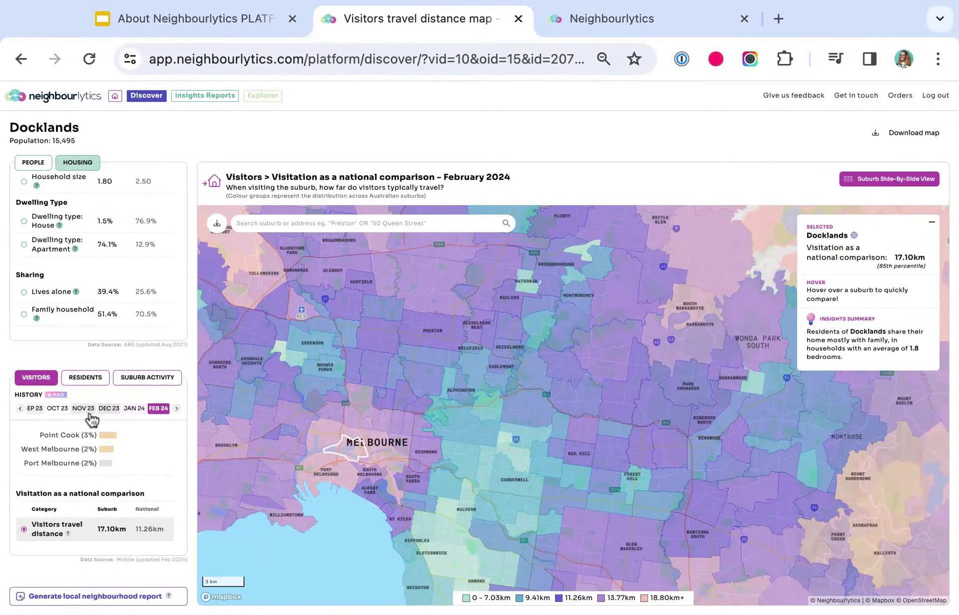
Step: Switch to the suburb activity data and map the Overall activity hotspots around Docklands for February 2024
{"action": "left_click", "coordinate": [142, 380]}
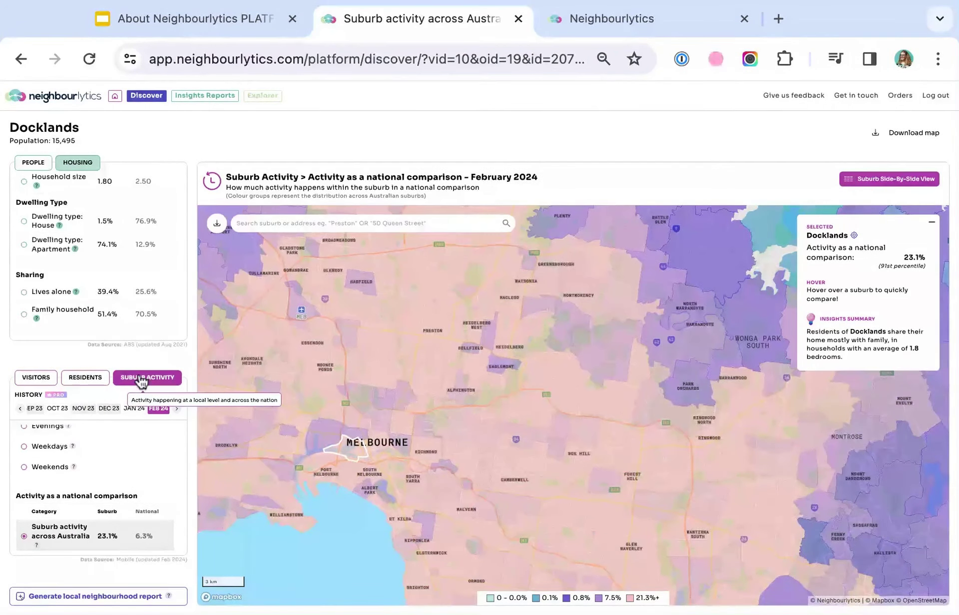
{"action": "scroll", "coordinate": [100, 447], "scroll_direction": "up", "scroll_amount": 2}
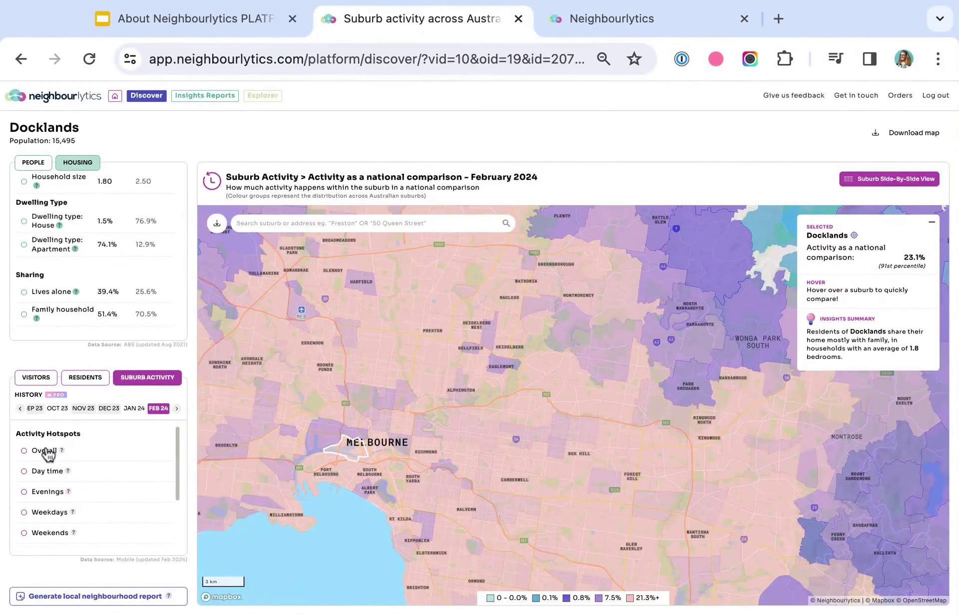
{"action": "left_click", "coordinate": [25, 451]}
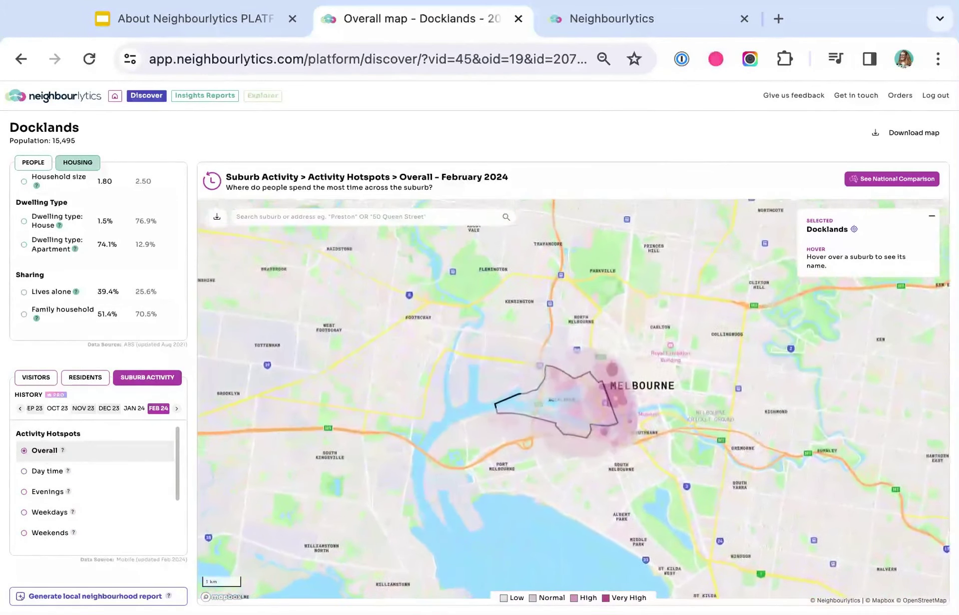
{"action": "scroll", "coordinate": [664, 387], "scroll_direction": "up", "scroll_amount": 5}
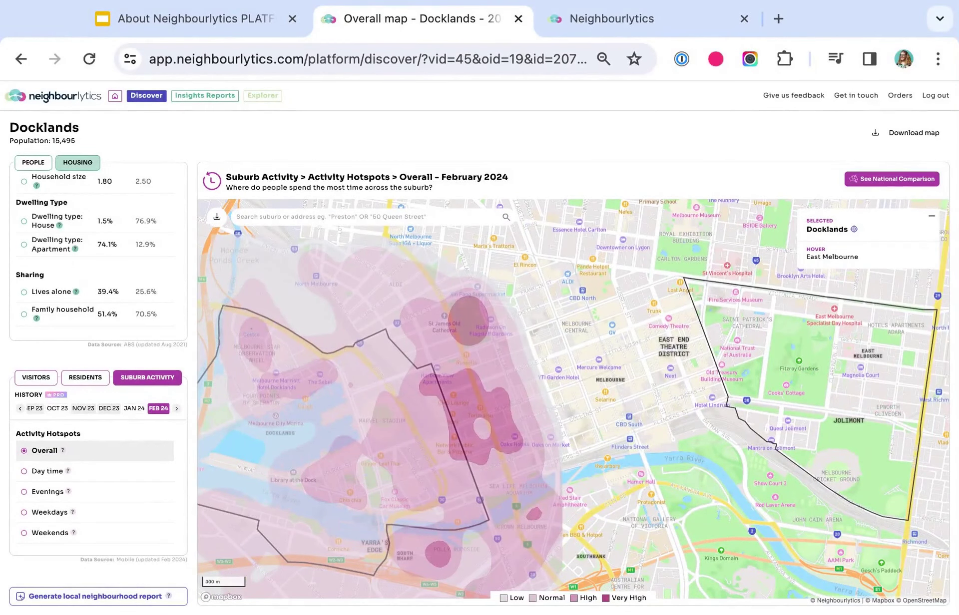
Step: Select East Melbourne and map its activity hotspots for Day time, Evenings, Weekdays and Weekends in turn
{"action": "left_click", "coordinate": [792, 347]}
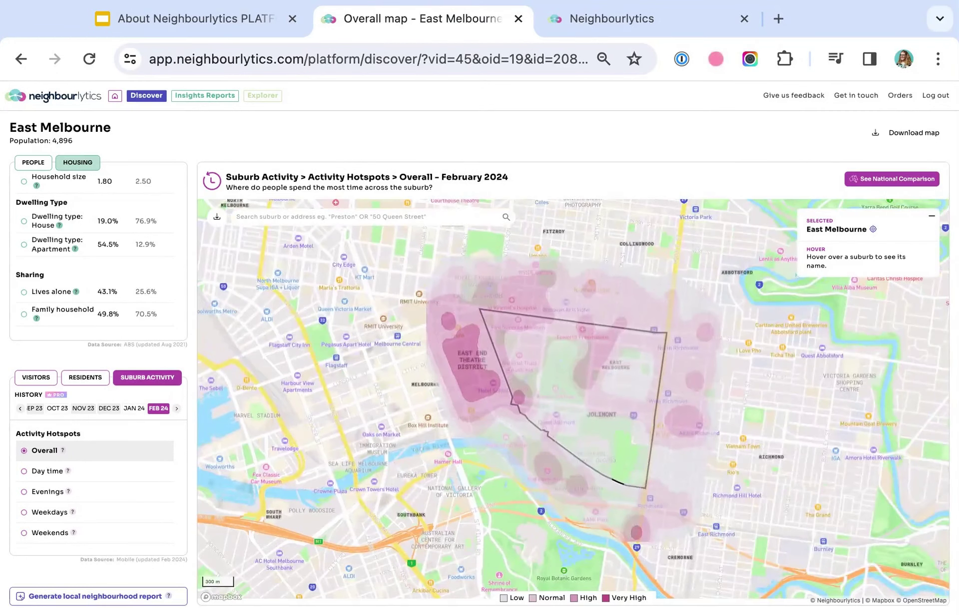
{"action": "left_click", "coordinate": [49, 472]}
{"action": "left_click", "coordinate": [48, 493]}
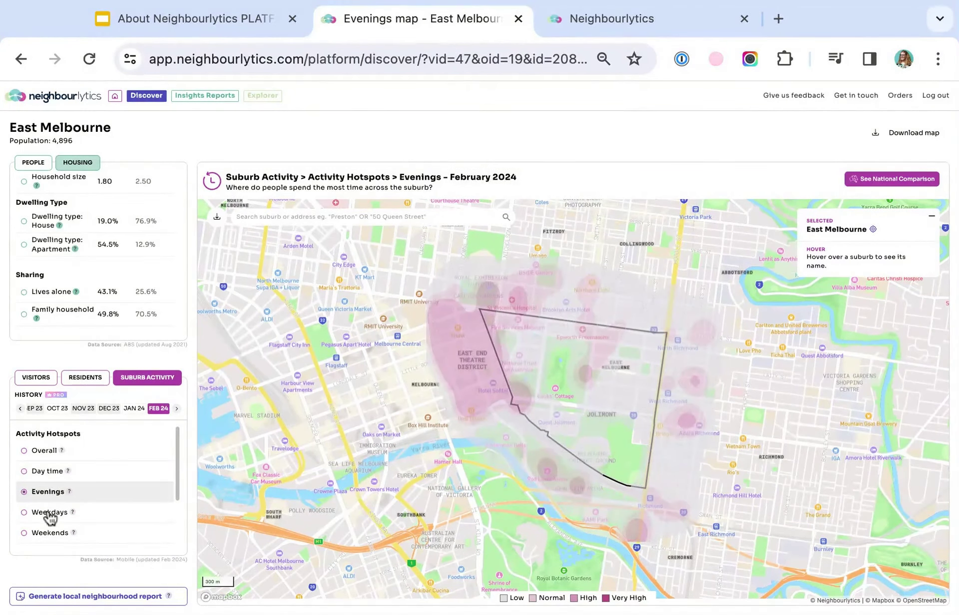
{"action": "left_click", "coordinate": [51, 518]}
{"action": "left_click", "coordinate": [52, 536]}
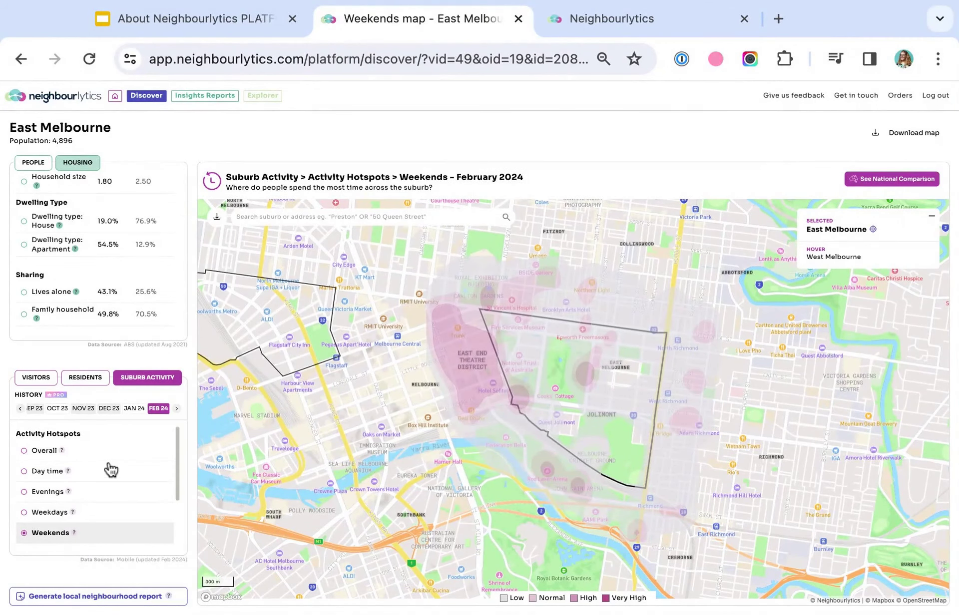
Step: Select Richmond (Vic.) on the map, generate its local neighbourhood report and open it in Insights Reports
{"action": "scroll", "coordinate": [563, 355], "scroll_direction": "down", "scroll_amount": 3}
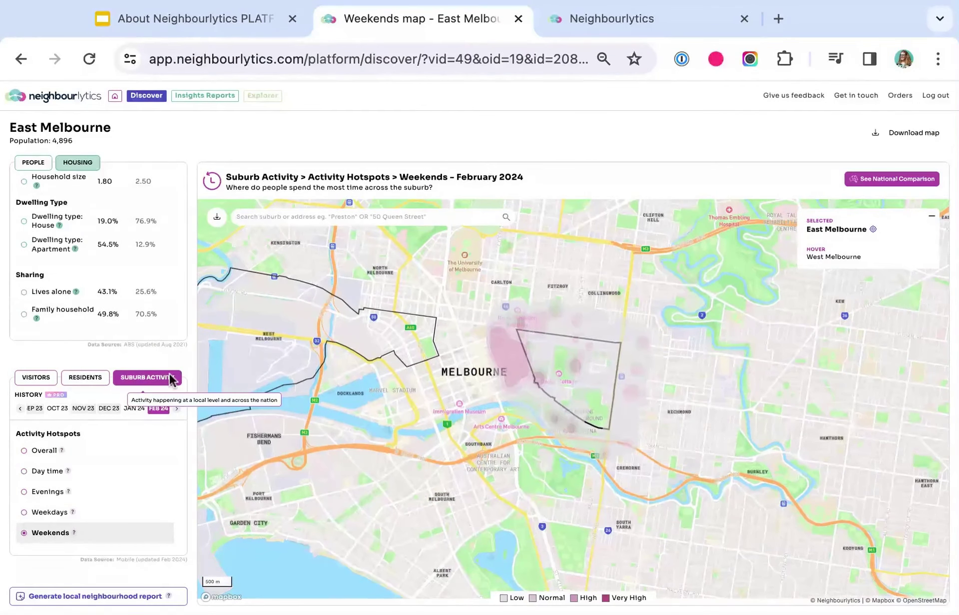
{"action": "left_click", "coordinate": [677, 379]}
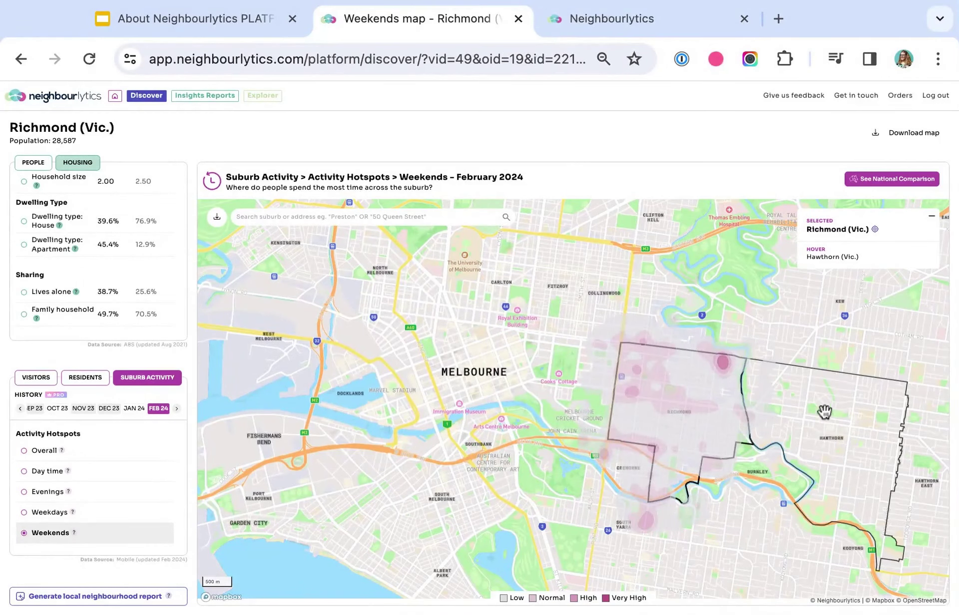
{"action": "left_click", "coordinate": [58, 600]}
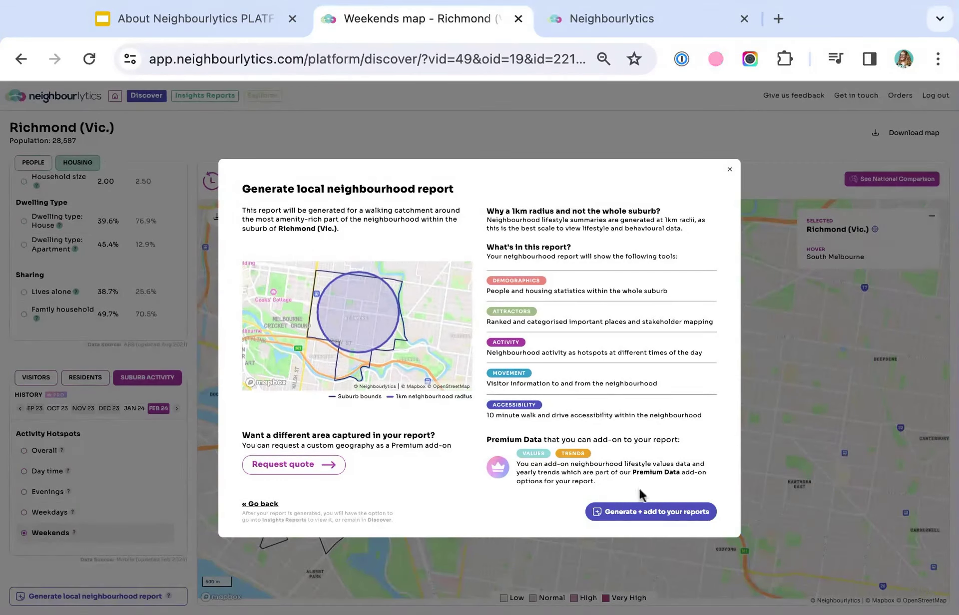
{"action": "left_click", "coordinate": [645, 514]}
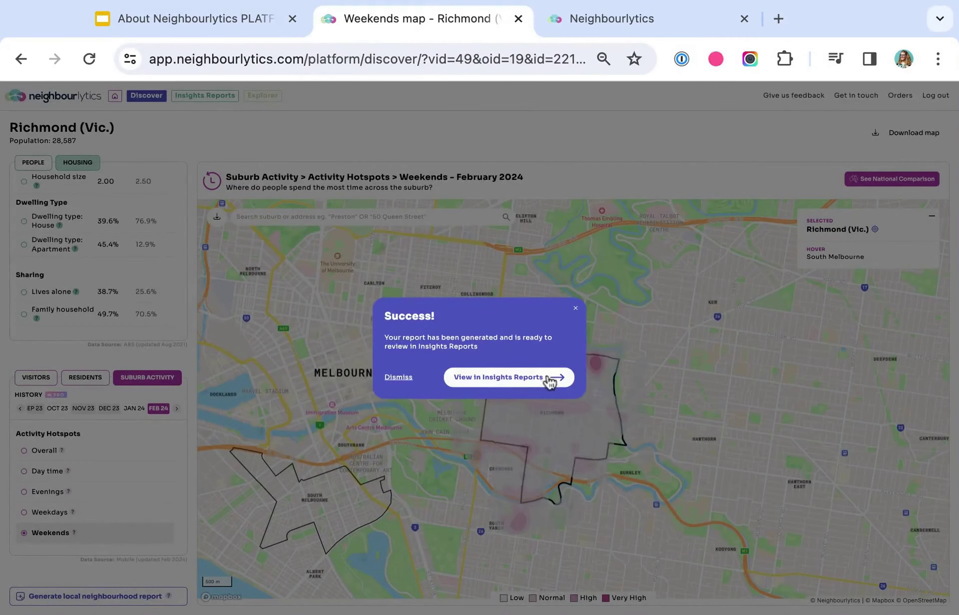
{"action": "left_click", "coordinate": [549, 382]}
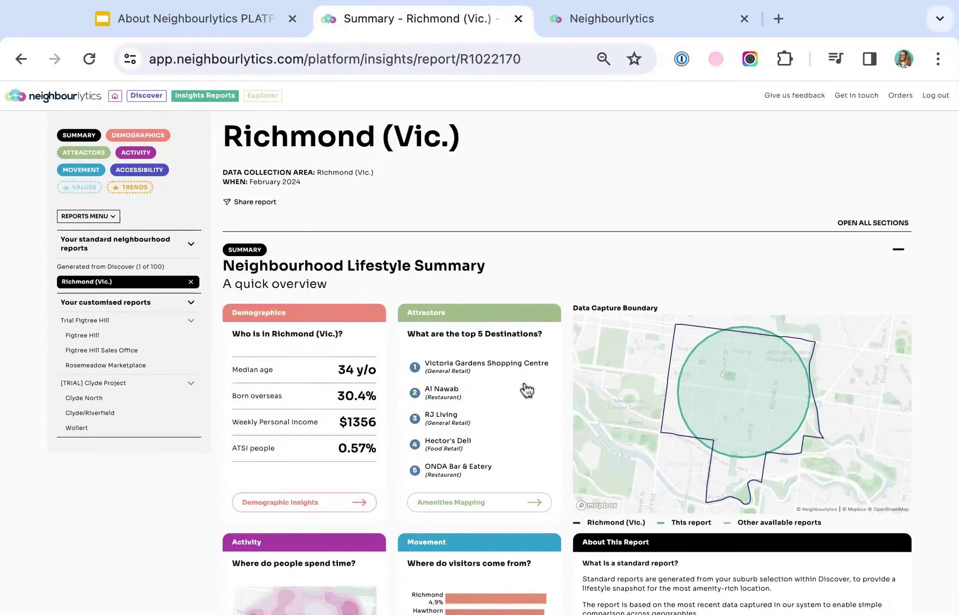
Step: Examine the Richmond report's lifestyle summary, including its demographics, top destinations, activity map and visitor origins
{"action": "scroll", "coordinate": [501, 235], "scroll_direction": "down", "scroll_amount": 1}
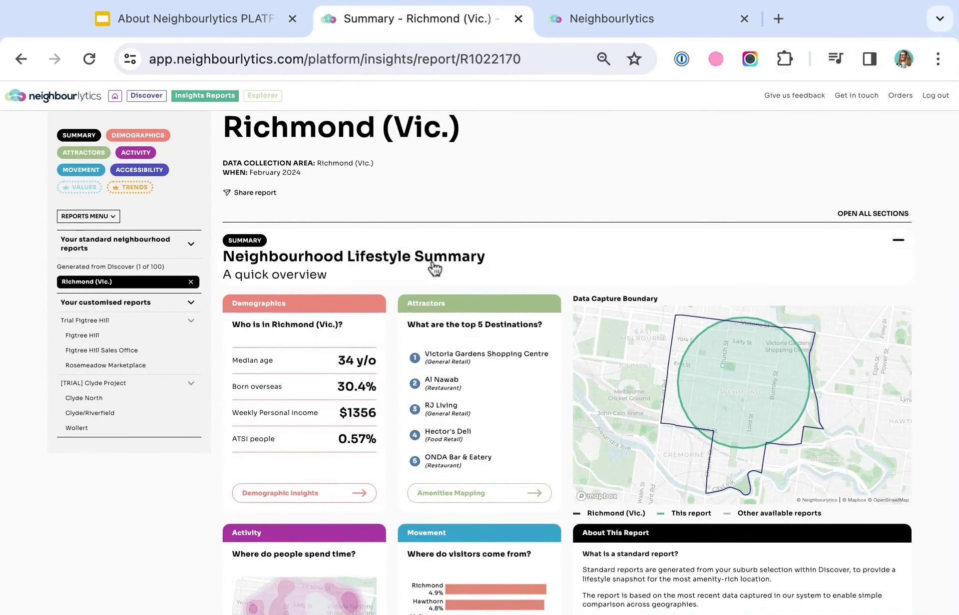
{"action": "scroll", "coordinate": [434, 265], "scroll_direction": "down", "scroll_amount": 9}
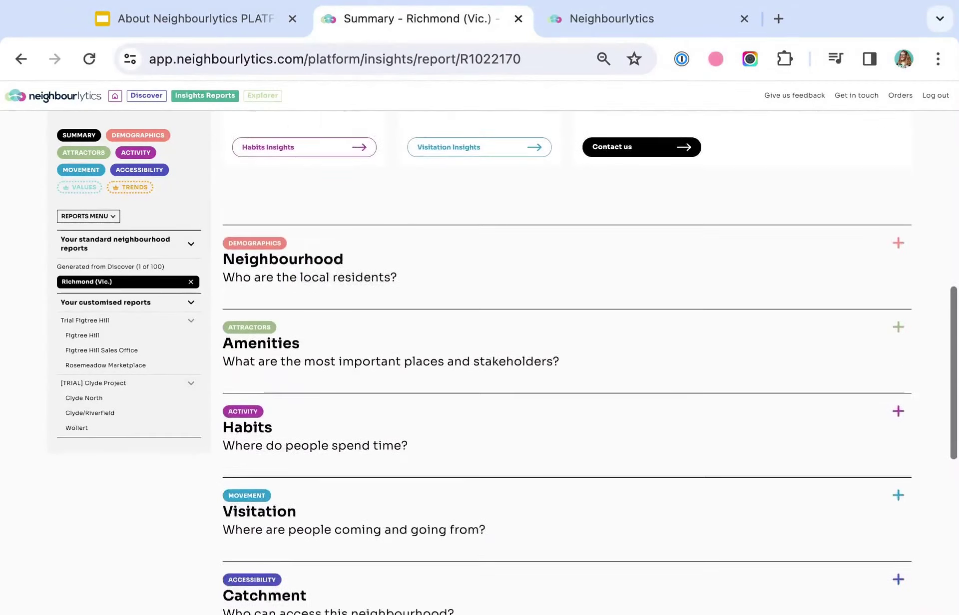
{"action": "scroll", "coordinate": [589, 349], "scroll_direction": "up", "scroll_amount": 10}
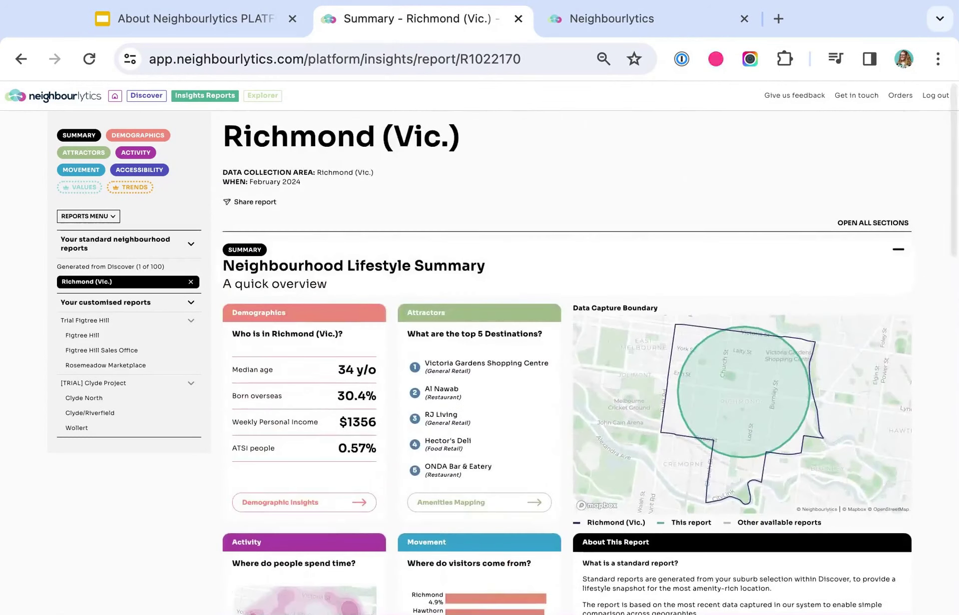
{"action": "scroll", "coordinate": [464, 384], "scroll_direction": "down", "scroll_amount": 1}
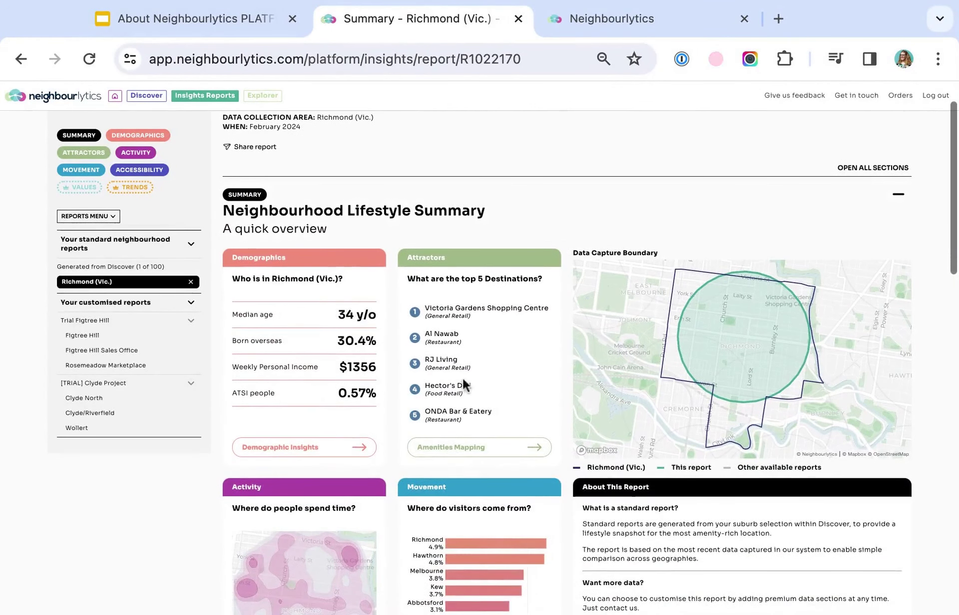
{"action": "scroll", "coordinate": [507, 380], "scroll_direction": "down", "scroll_amount": 1}
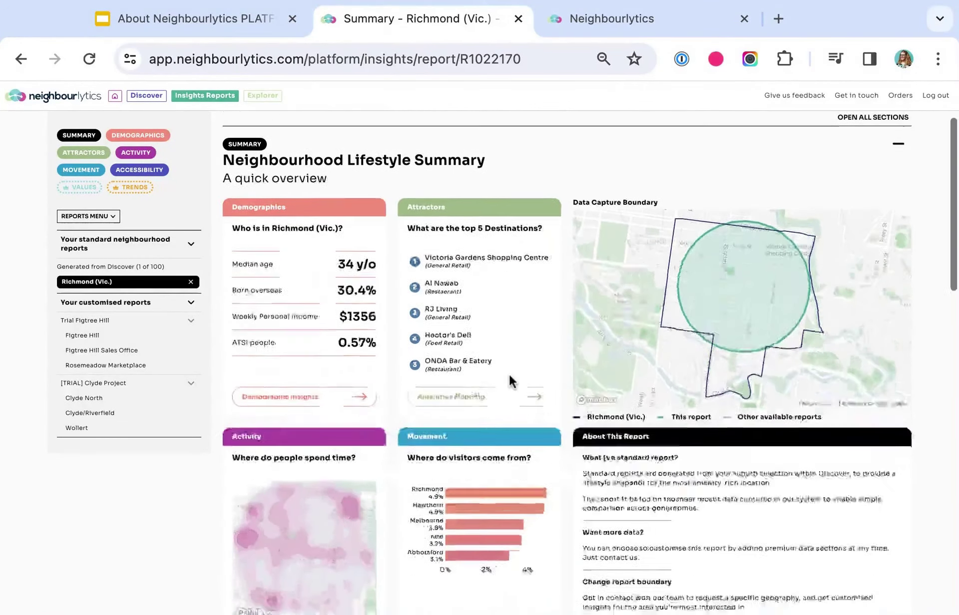
{"action": "scroll", "coordinate": [510, 375], "scroll_direction": "down", "scroll_amount": 2}
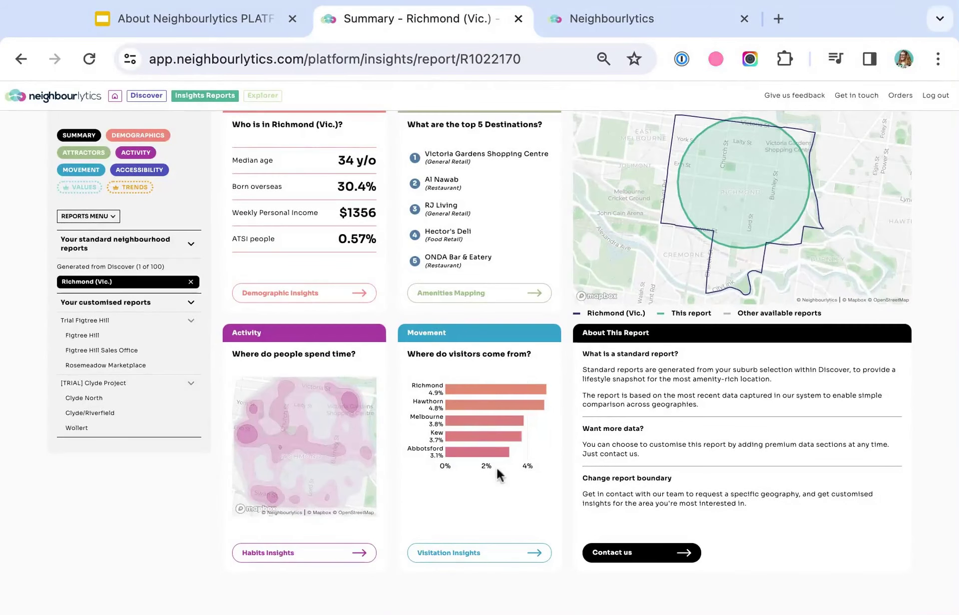
{"action": "mouse_move", "coordinate": [482, 436]}
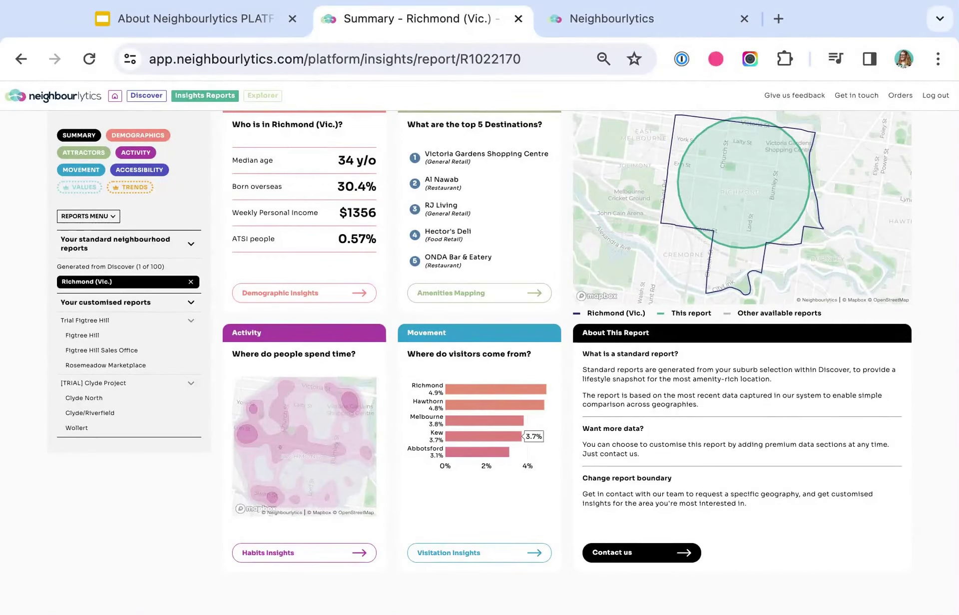
Step: Open the Richmond report's Amenities section from the summary and inspect relevance scores of places on the Important Places map
{"action": "left_click", "coordinate": [482, 298]}
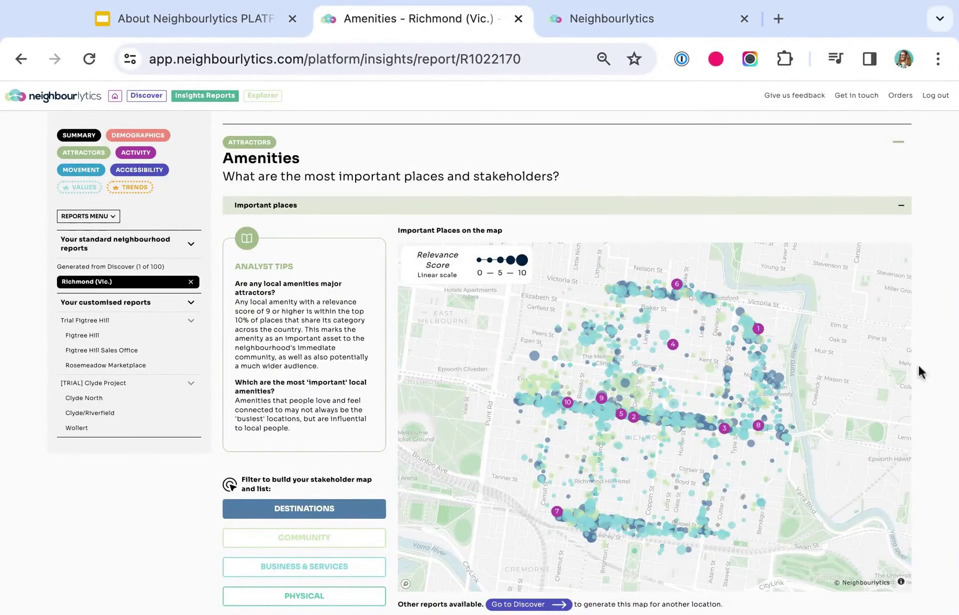
{"action": "scroll", "coordinate": [944, 363], "scroll_direction": "down", "scroll_amount": 2}
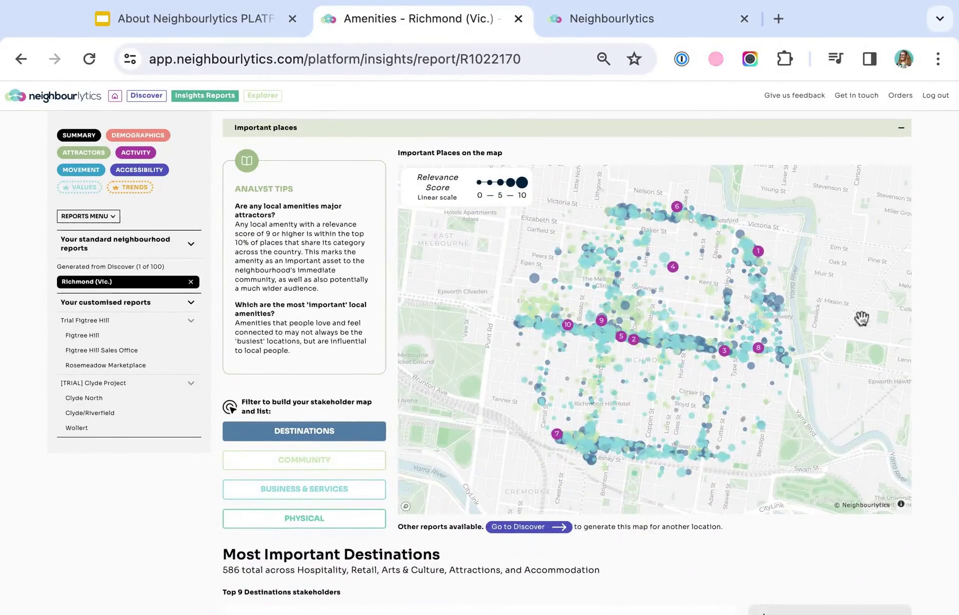
{"action": "mouse_move", "coordinate": [518, 306]}
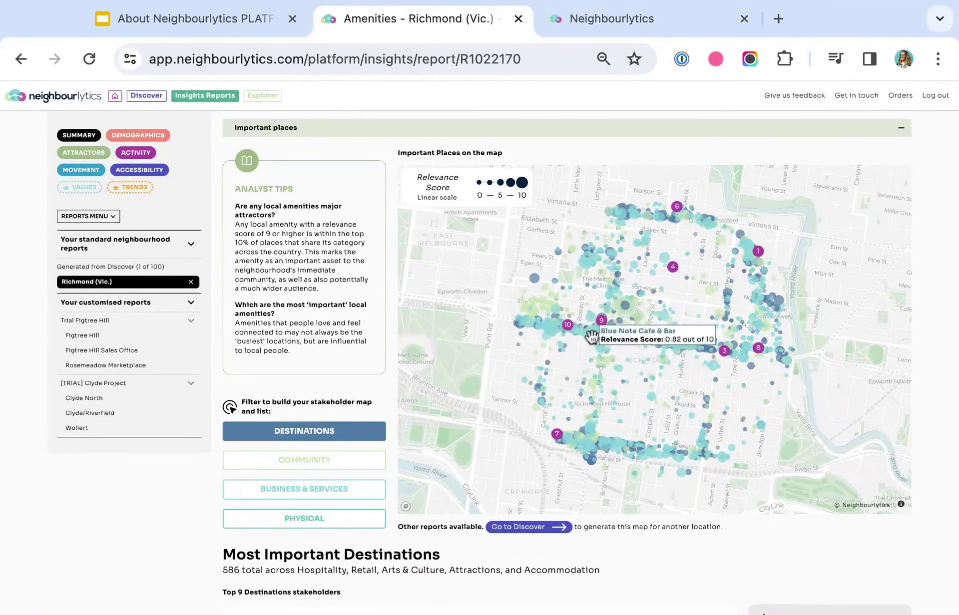
{"action": "mouse_move", "coordinate": [589, 455]}
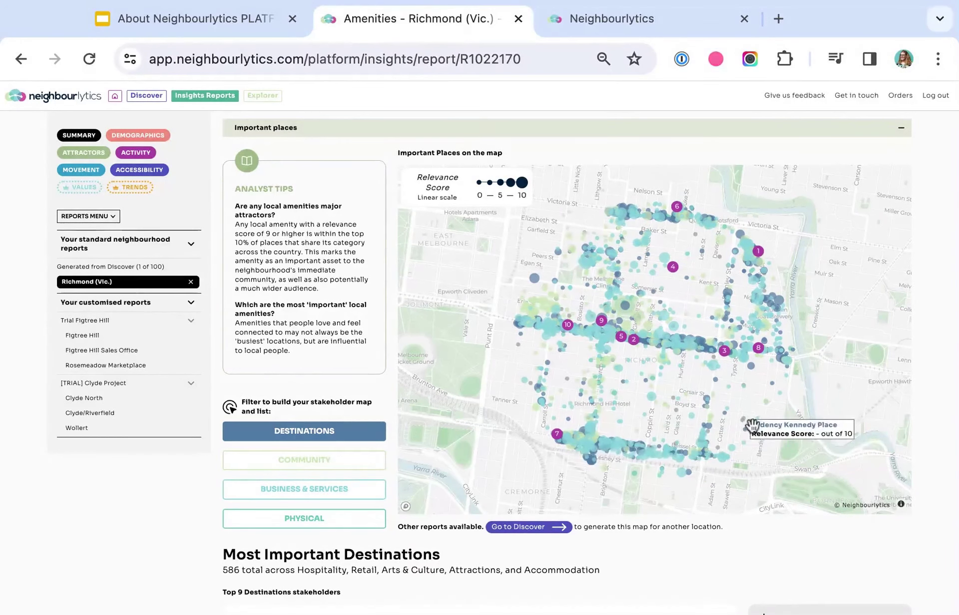
Step: Filter Richmond's important places by Community, Business & Services and Physical in turn, and return to the Destinations filter
{"action": "mouse_move", "coordinate": [688, 348]}
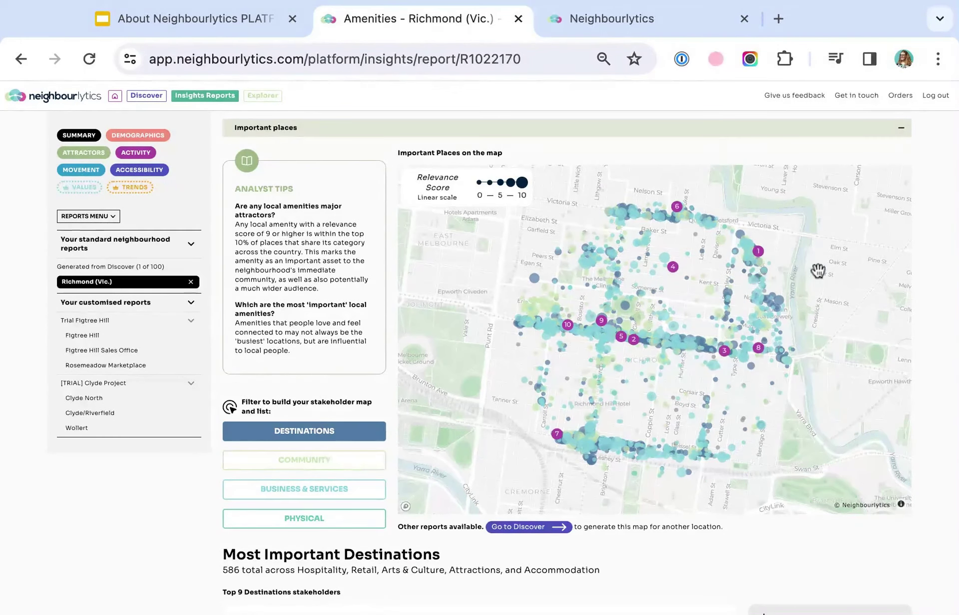
{"action": "scroll", "coordinate": [618, 328], "scroll_direction": "up", "scroll_amount": 4}
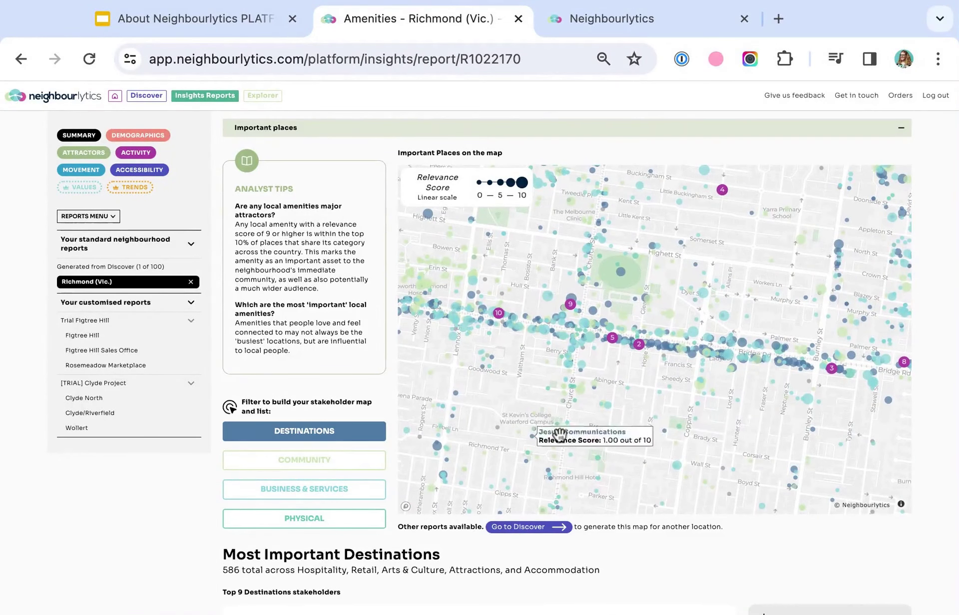
{"action": "scroll", "coordinate": [727, 425], "scroll_direction": "down", "scroll_amount": 2}
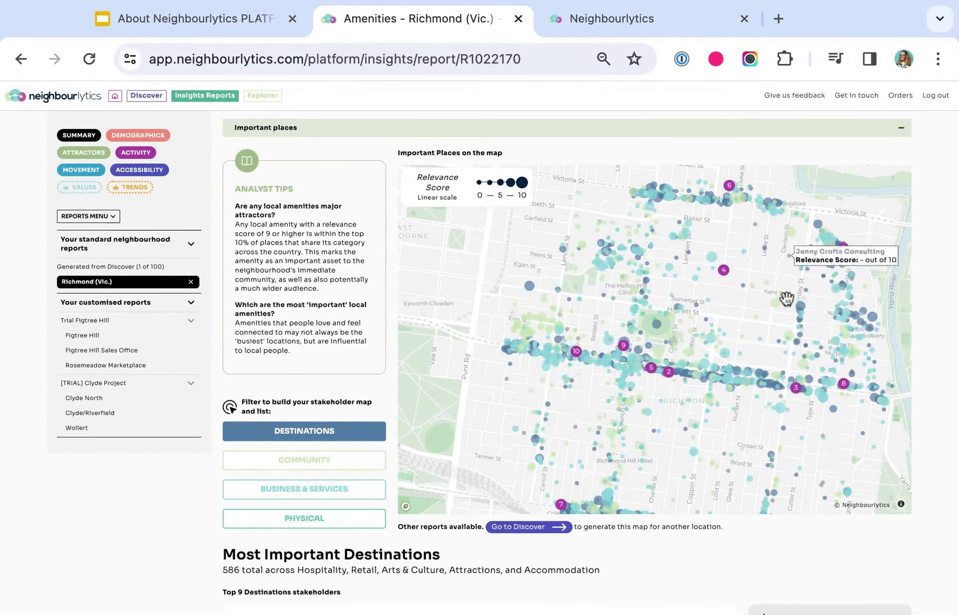
{"action": "scroll", "coordinate": [596, 551], "scroll_direction": "down", "scroll_amount": 1}
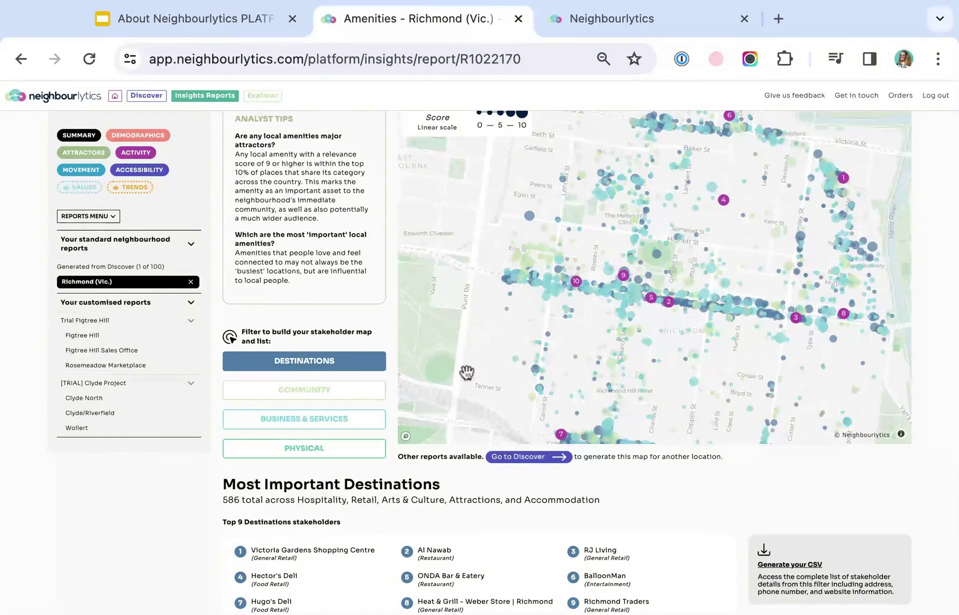
{"action": "left_click", "coordinate": [311, 395]}
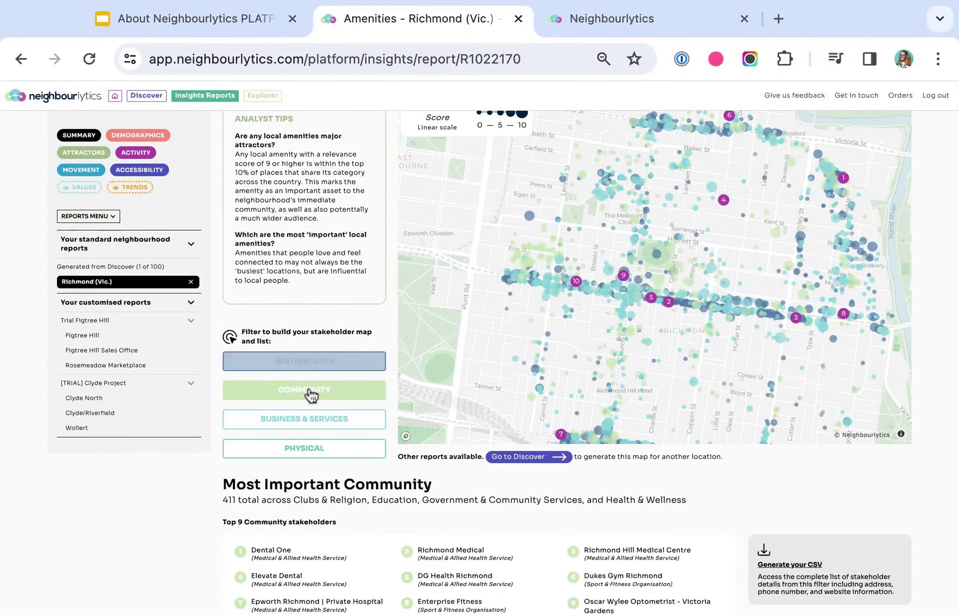
{"action": "left_click", "coordinate": [307, 419]}
{"action": "left_click", "coordinate": [326, 446]}
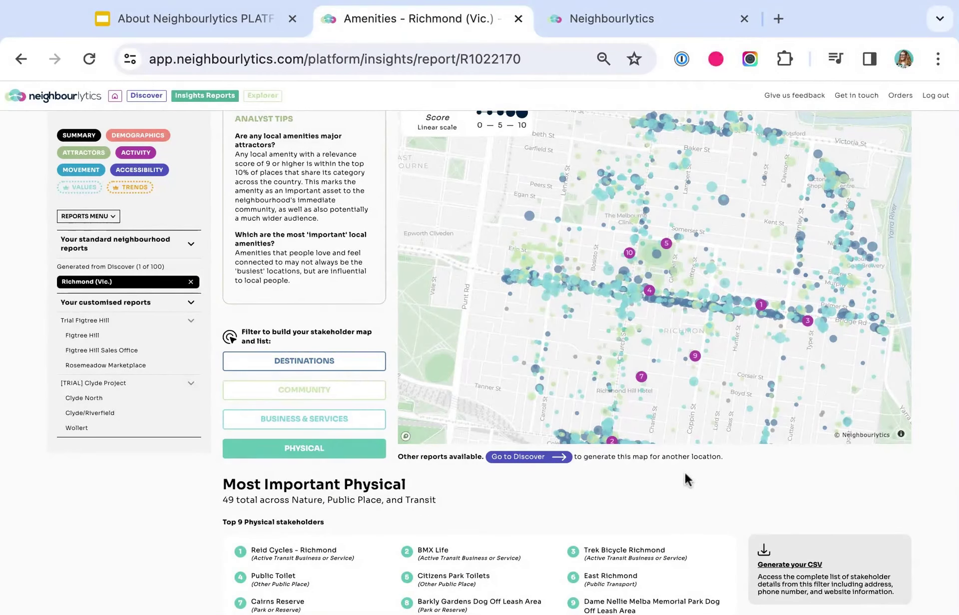
{"action": "left_click", "coordinate": [314, 360]}
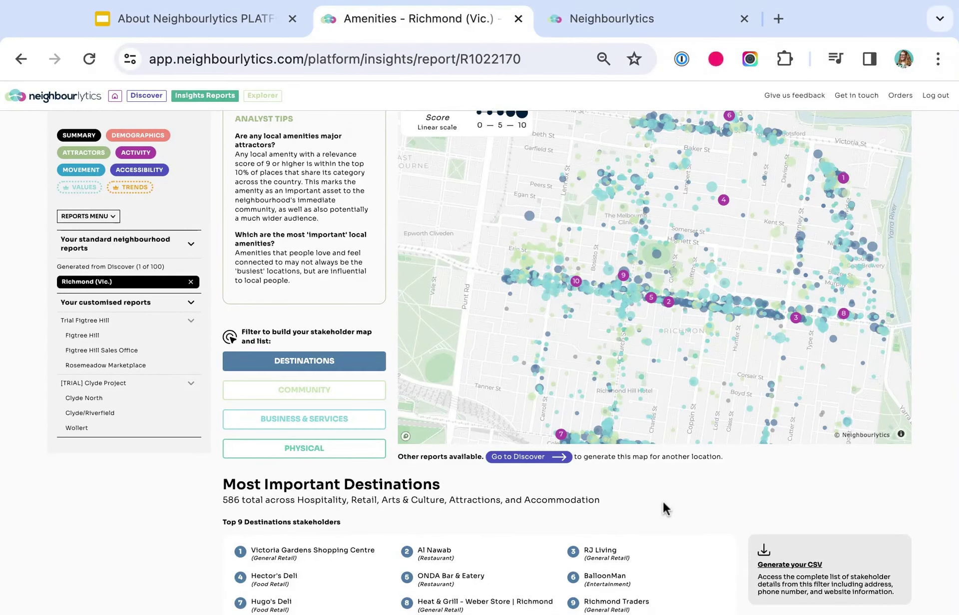
Step: Preview the stakeholder CSV for the Destinations filter and close the preview without downloading the file
{"action": "scroll", "coordinate": [663, 501], "scroll_direction": "down", "scroll_amount": 2}
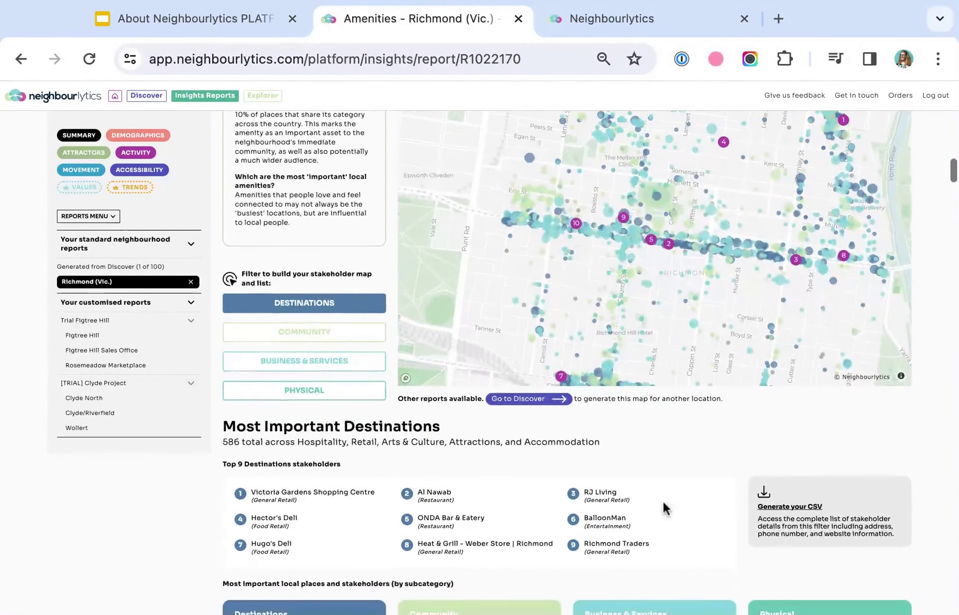
{"action": "left_click", "coordinate": [790, 508]}
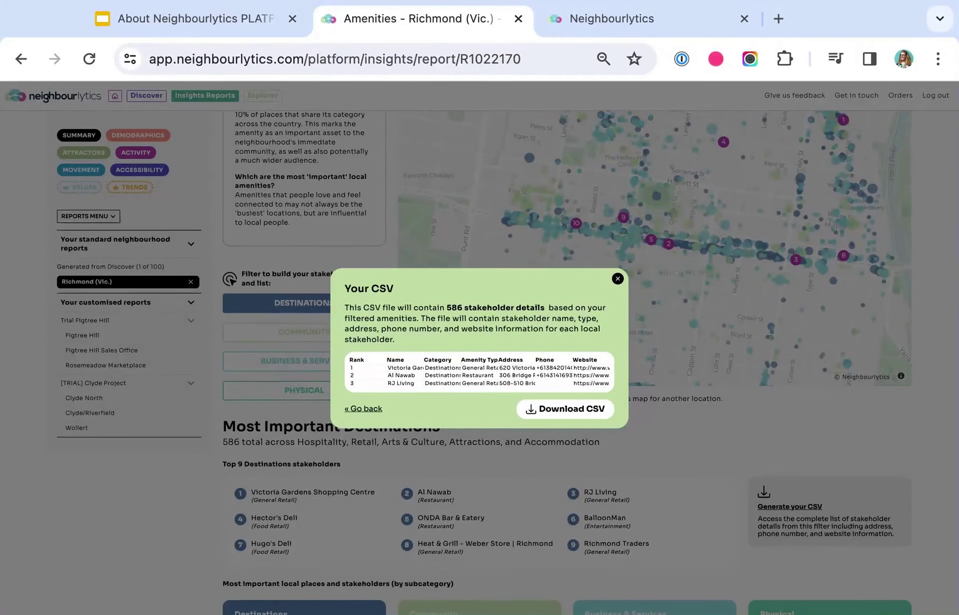
{"action": "left_click", "coordinate": [618, 279]}
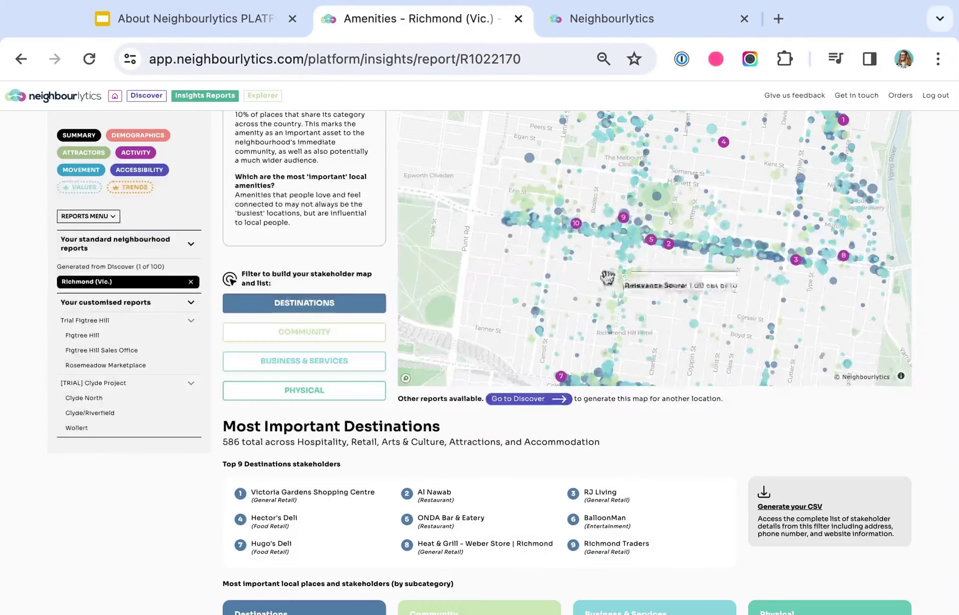
Step: Open the report's Accessibility section and examine the 10-minute walking and driving catchments, including the walkability rating
{"action": "left_click", "coordinate": [147, 173]}
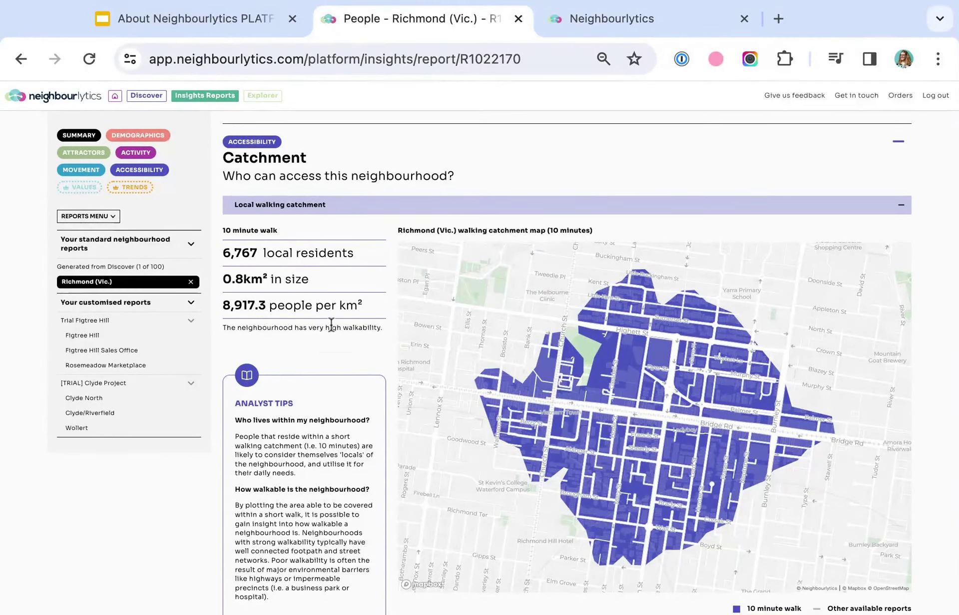
{"action": "left_click_drag", "start_coordinate": [340, 327], "coordinate": [307, 329]}
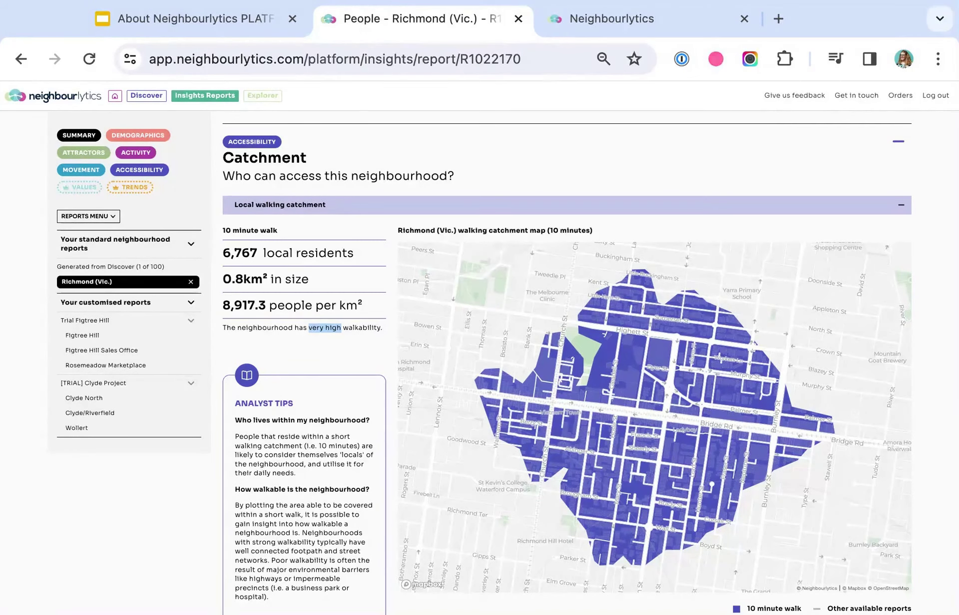
{"action": "left_click", "coordinate": [325, 349]}
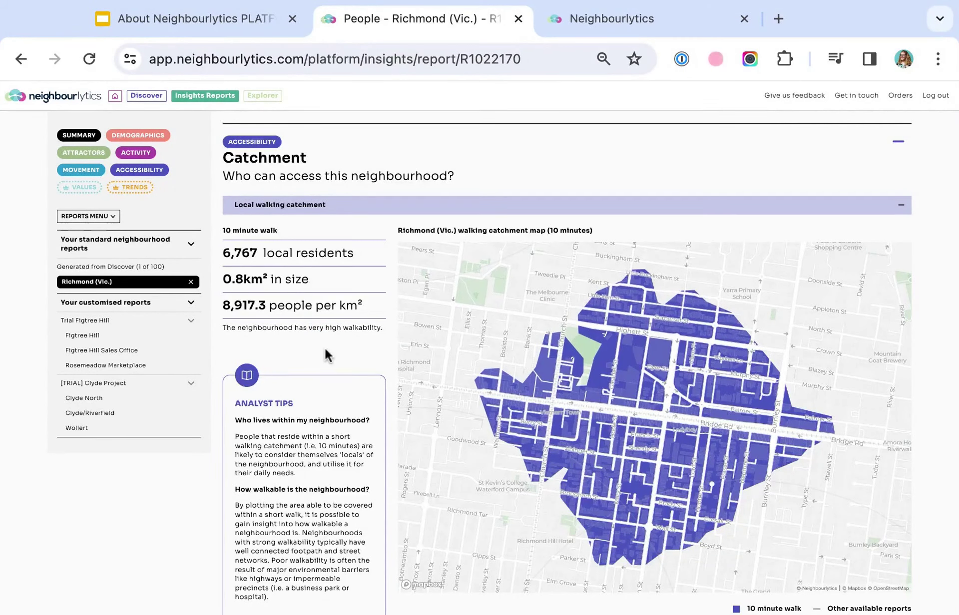
{"action": "scroll", "coordinate": [324, 348], "scroll_direction": "down", "scroll_amount": 8}
{"action": "scroll", "coordinate": [551, 345], "scroll_direction": "down", "scroll_amount": 2}
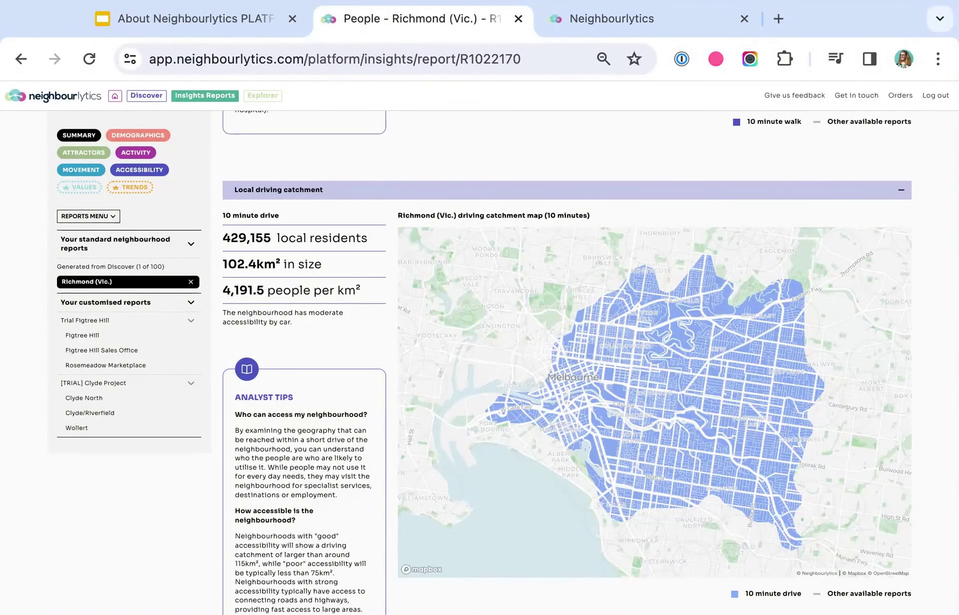
Step: Inspect the Age insights chart for the Richmond catchments, checking the 10-minute walk share of the 30-39 age group
{"action": "scroll", "coordinate": [287, 477], "scroll_direction": "down", "scroll_amount": 8}
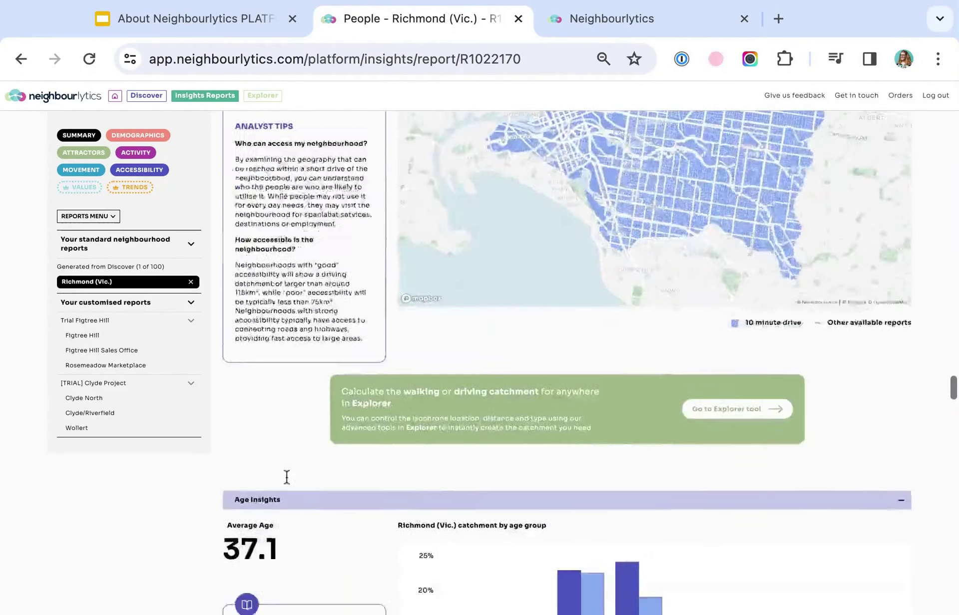
{"action": "scroll", "coordinate": [287, 477], "scroll_direction": "down", "scroll_amount": 2}
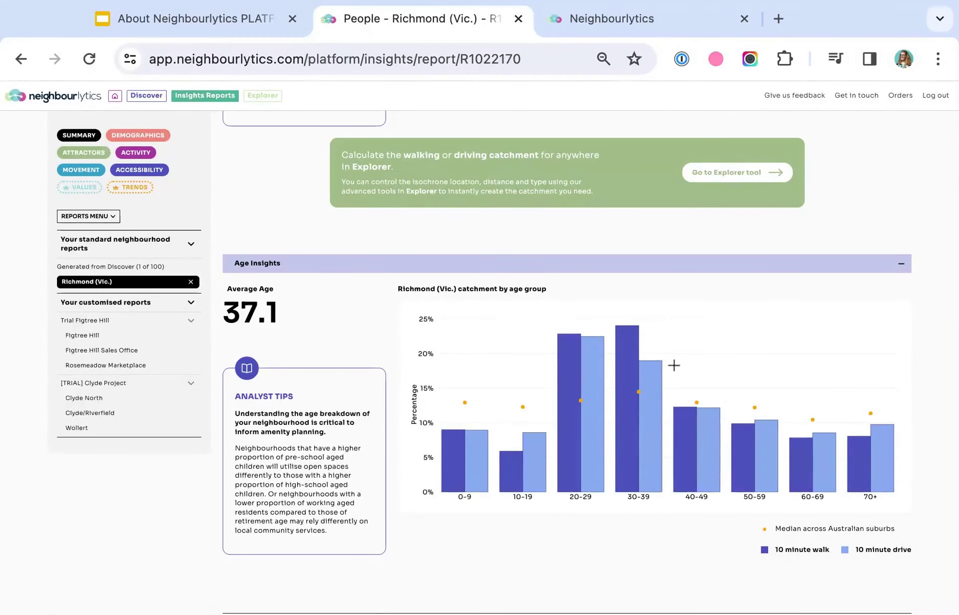
{"action": "mouse_move", "coordinate": [629, 364]}
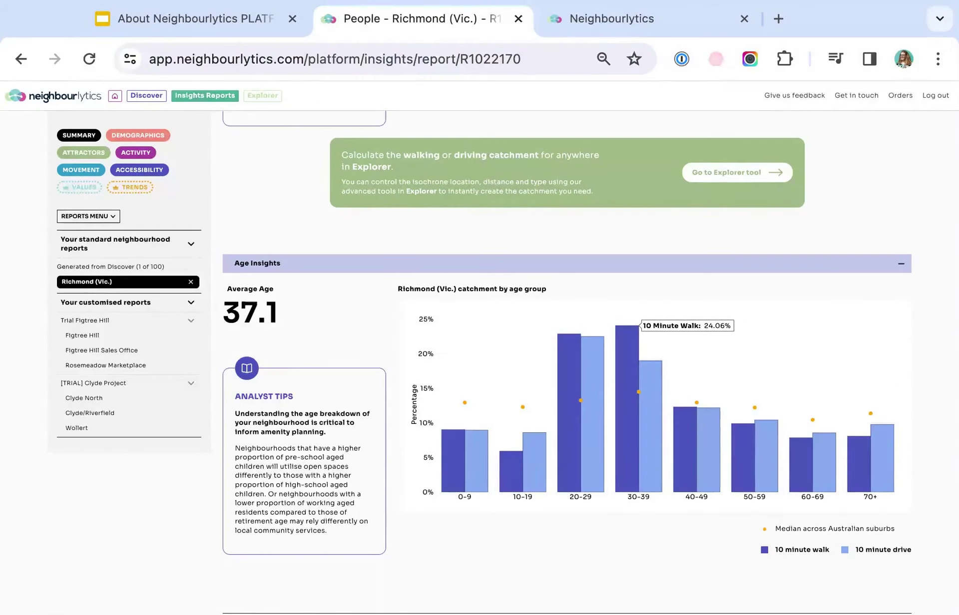
Step: Open the Explorer tool from the catchment section and review Footscray's top amenities by type
{"action": "scroll", "coordinate": [330, 325], "scroll_direction": "up", "scroll_amount": 2}
{"action": "scroll", "coordinate": [331, 328], "scroll_direction": "up", "scroll_amount": 2}
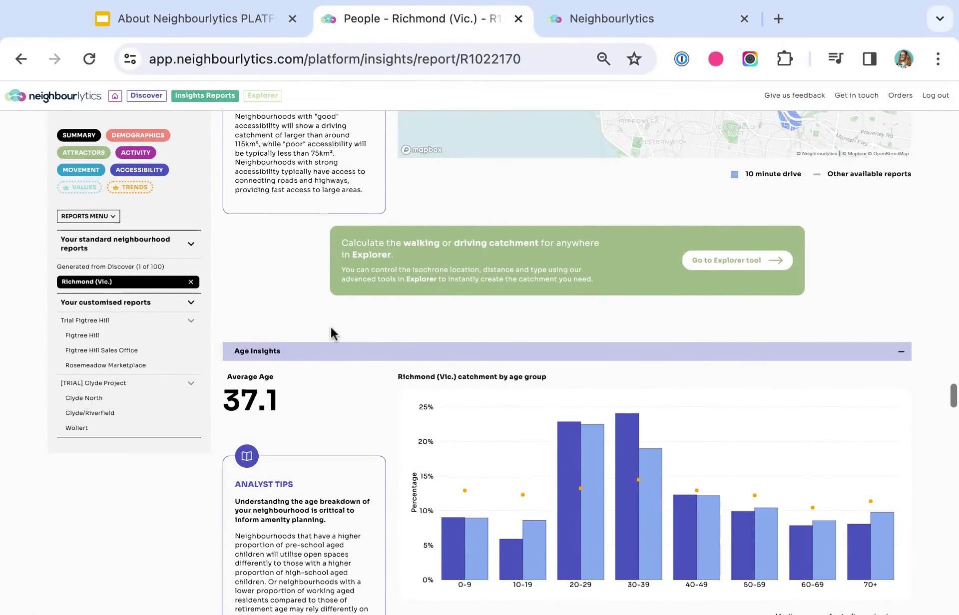
{"action": "scroll", "coordinate": [566, 350], "scroll_direction": "up", "scroll_amount": 5}
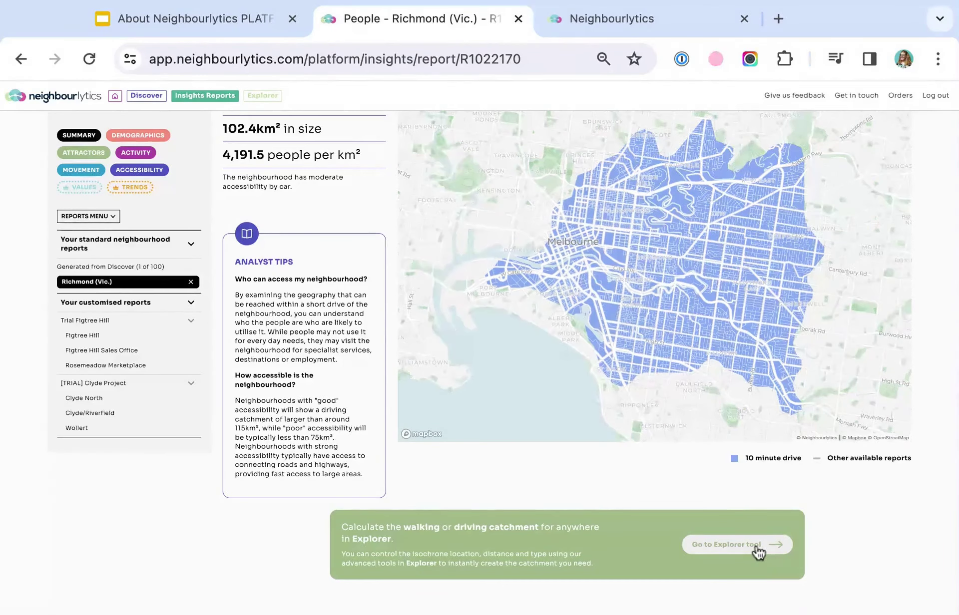
{"action": "left_click", "coordinate": [737, 544]}
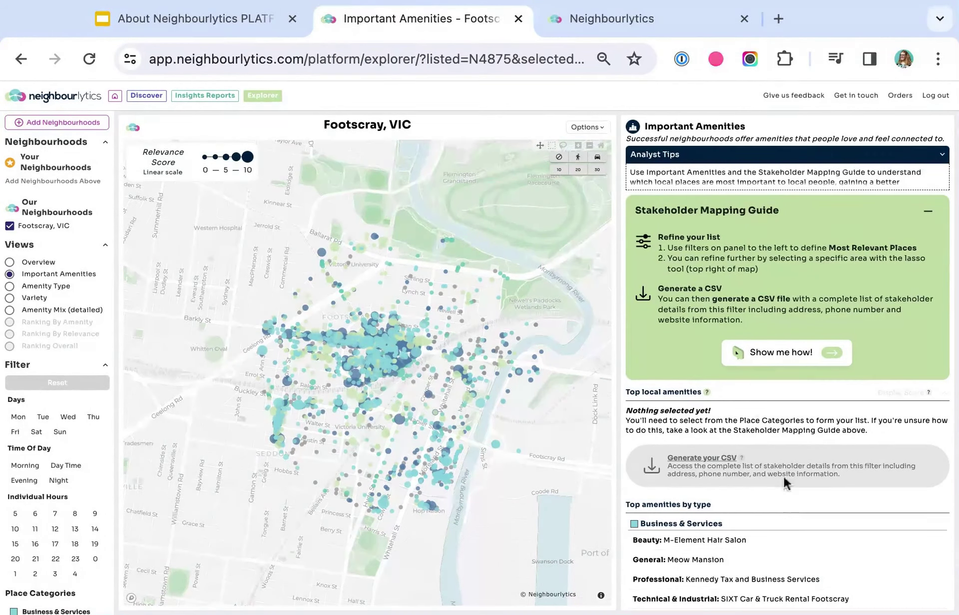
{"action": "scroll", "coordinate": [788, 517], "scroll_direction": "down", "scroll_amount": 6}
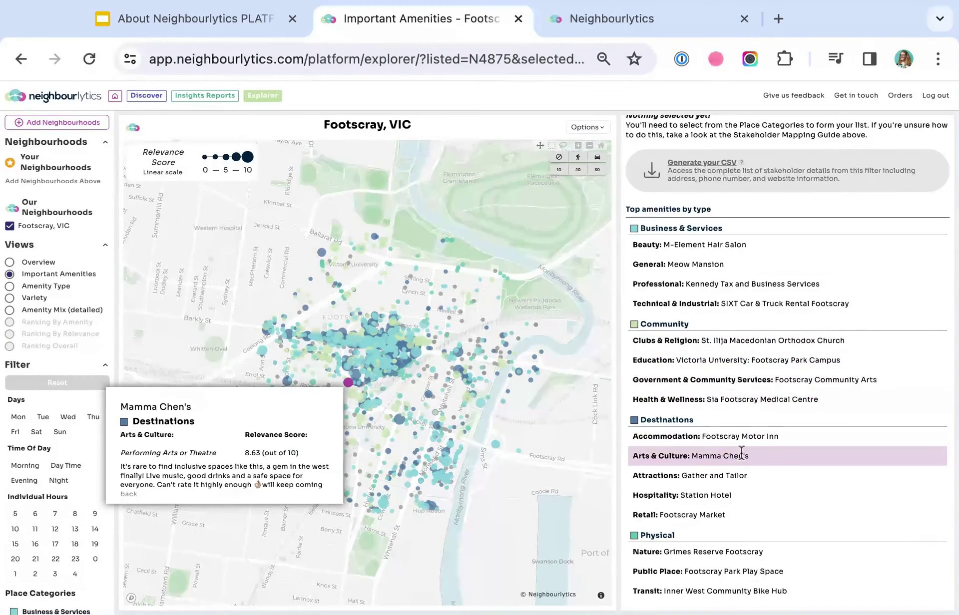
Step: Plot 10- and 20-minute walking catchments around a point in Footscray and keep only the 10-minute one
{"action": "left_click", "coordinate": [578, 156]}
{"action": "left_click", "coordinate": [560, 170]}
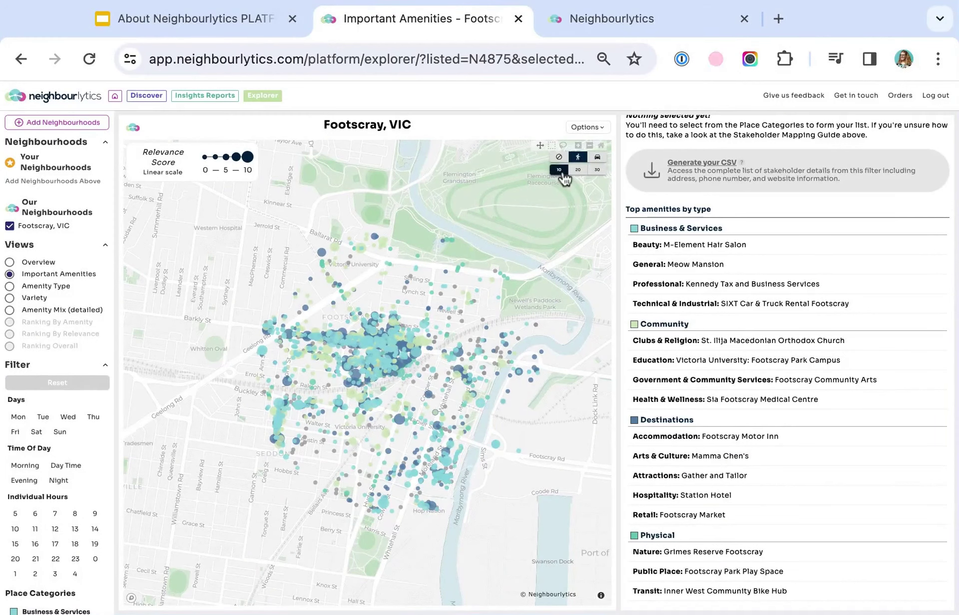
{"action": "left_click", "coordinate": [577, 171]}
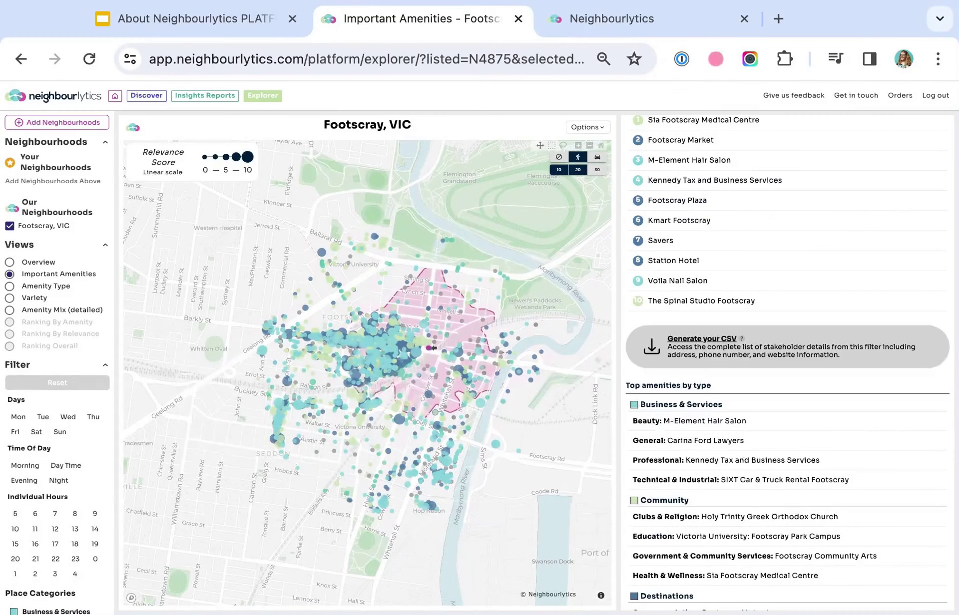
{"action": "left_click", "coordinate": [430, 348]}
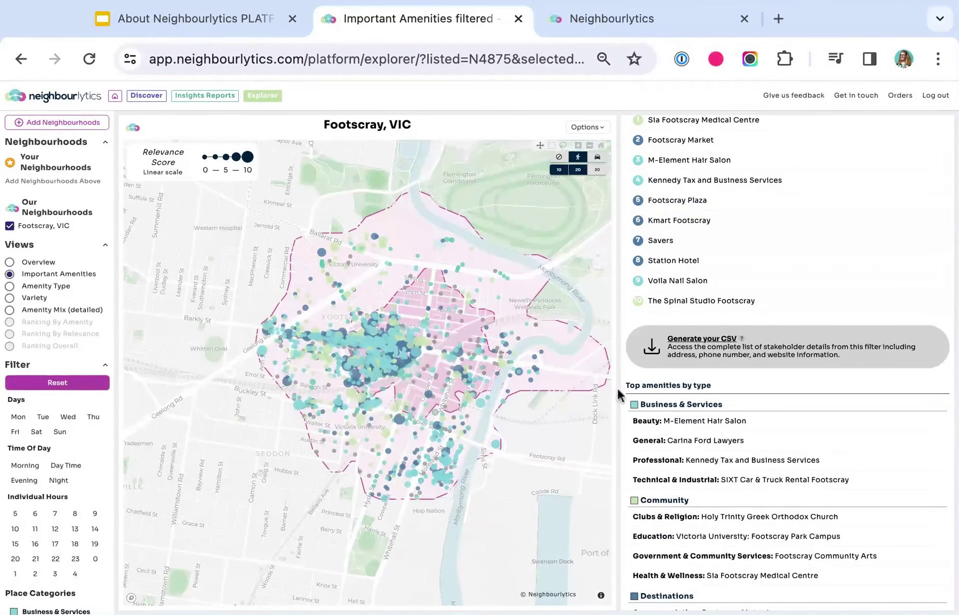
{"action": "left_click", "coordinate": [578, 170]}
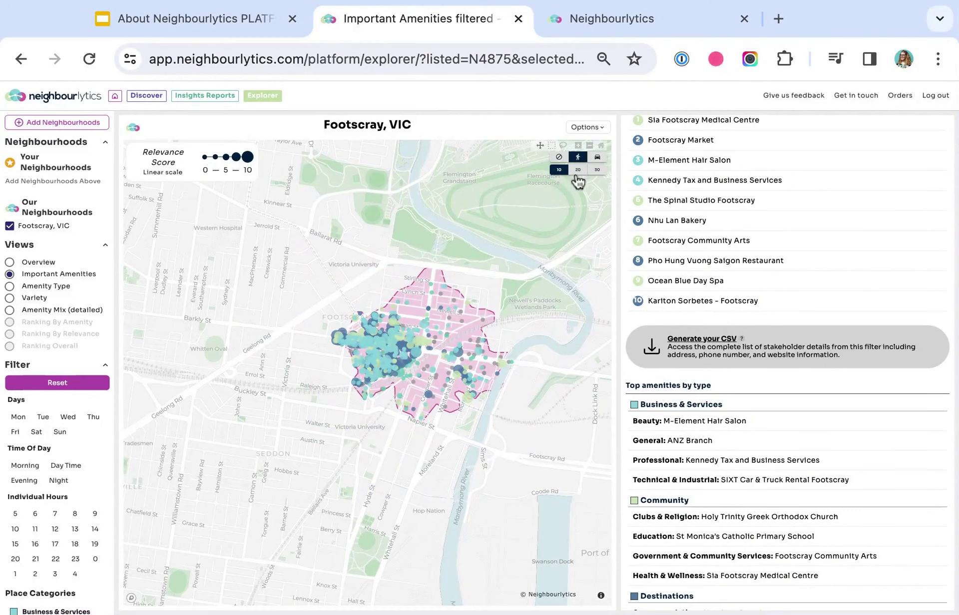
Step: Filter the amenities within the walking catchment to Saturday and Sunday at Night
{"action": "scroll", "coordinate": [669, 457], "scroll_direction": "down", "scroll_amount": 4}
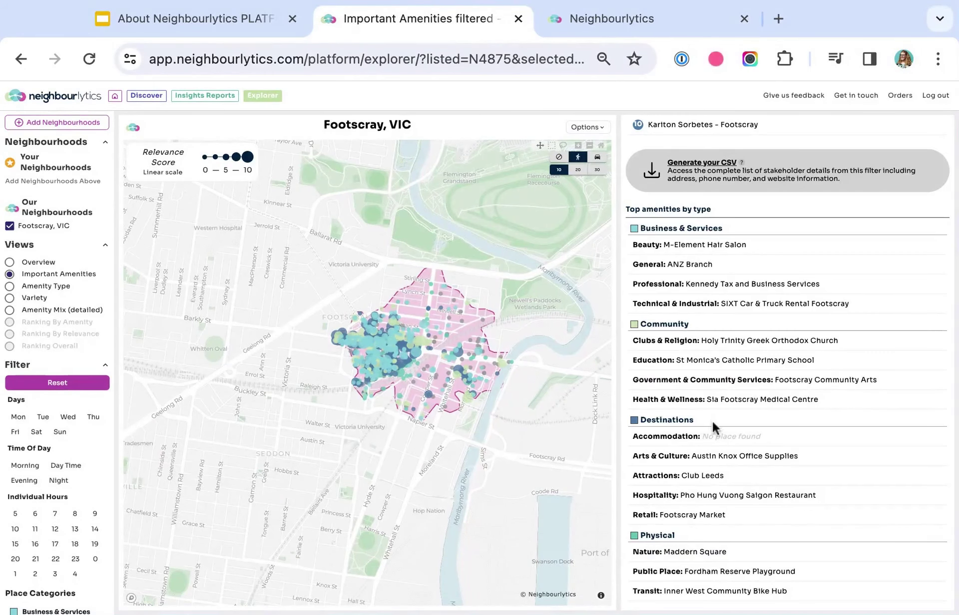
{"action": "left_click", "coordinate": [36, 432]}
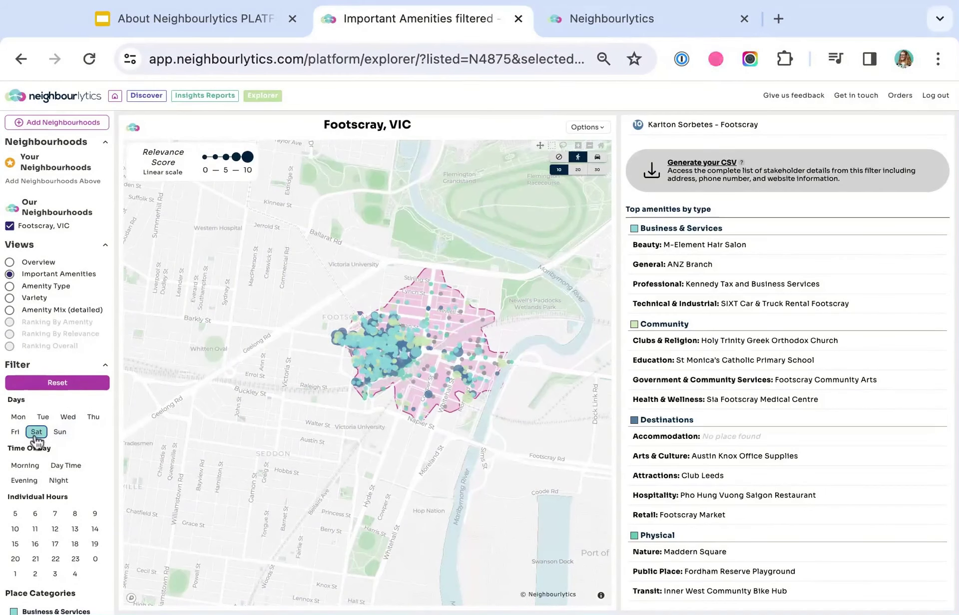
{"action": "left_click", "coordinate": [55, 433]}
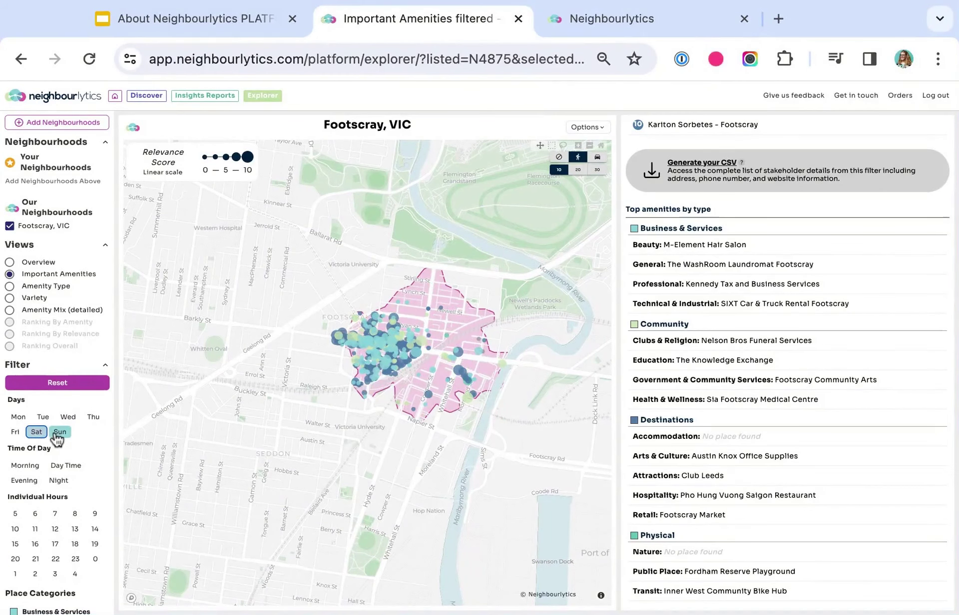
{"action": "left_click", "coordinate": [60, 481]}
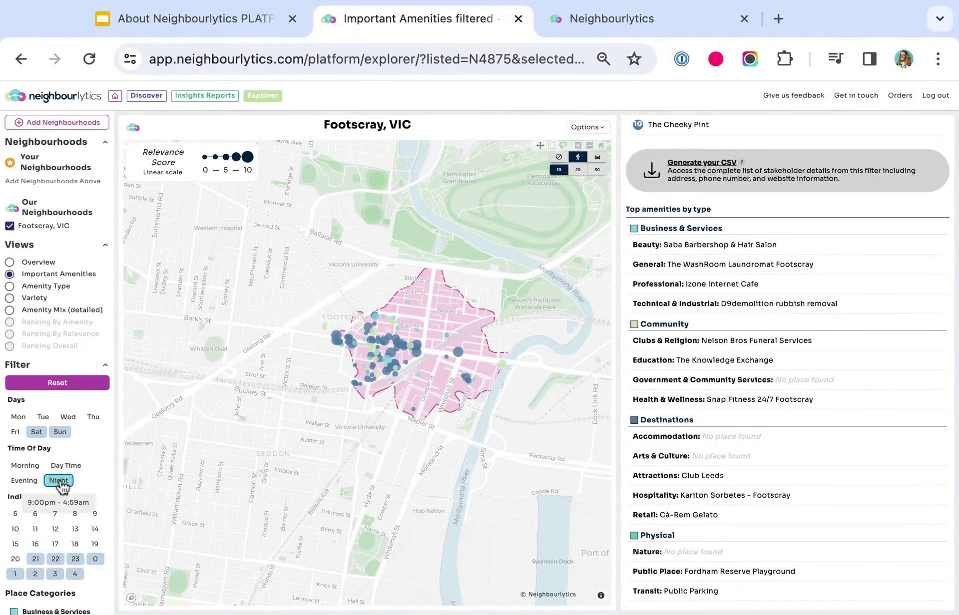
{"action": "scroll", "coordinate": [58, 386], "scroll_direction": "down", "scroll_amount": 9}
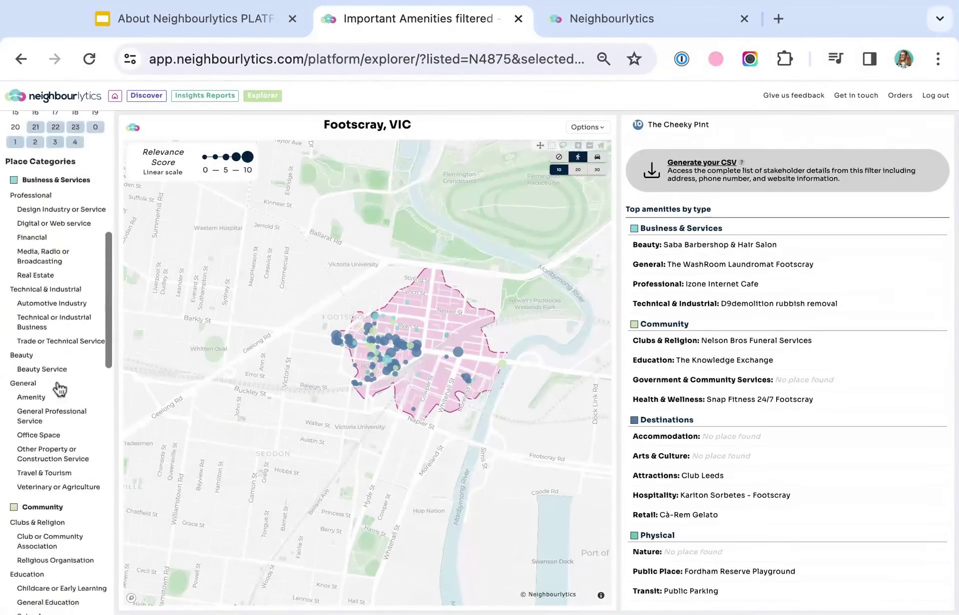
{"action": "scroll", "coordinate": [60, 390], "scroll_direction": "up", "scroll_amount": 10}
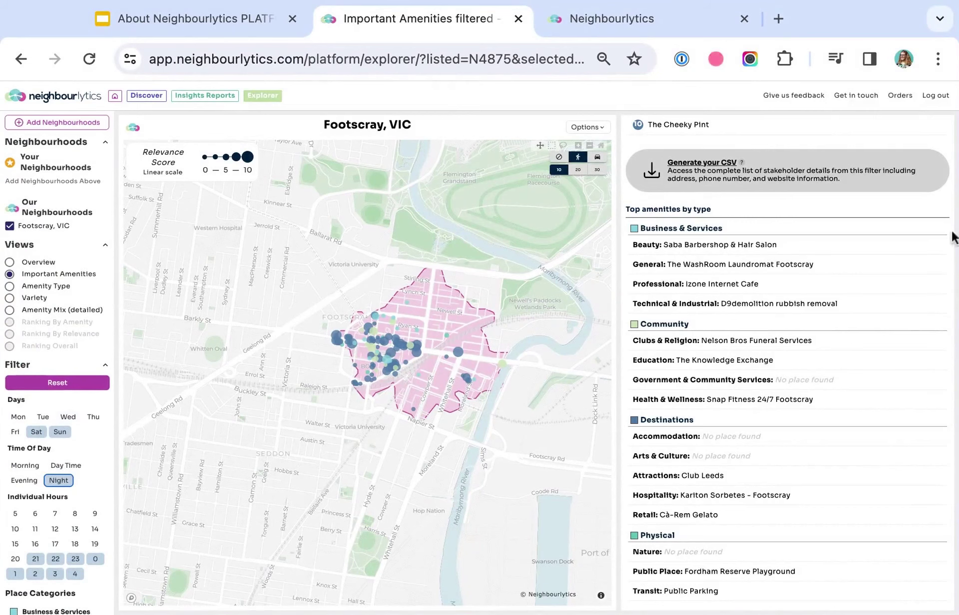
Step: Review the filtered top 10 local amenities, including the details of Sapa Hills Restaurant
{"action": "mouse_move", "coordinate": [759, 290]}
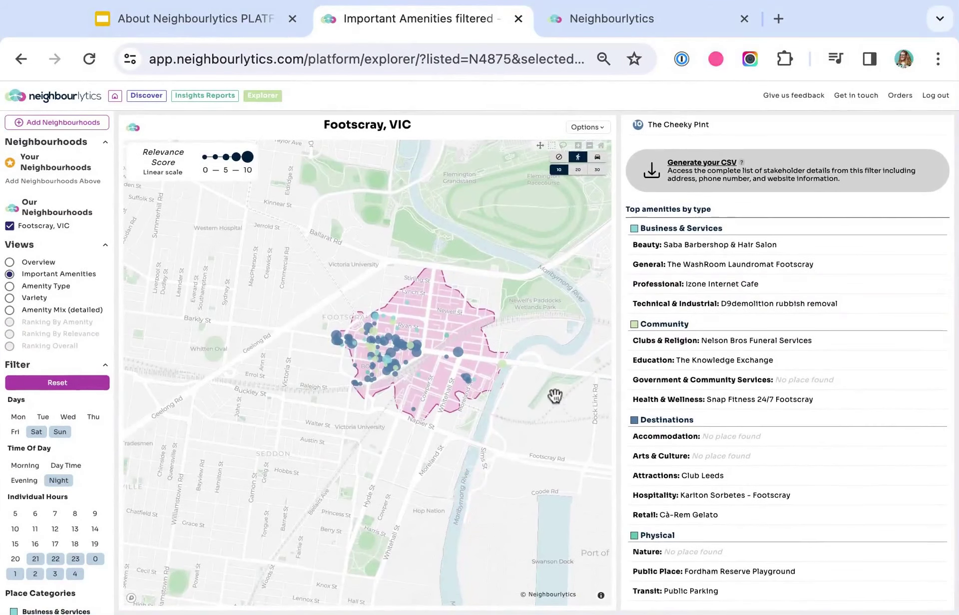
{"action": "mouse_move", "coordinate": [546, 407]}
{"action": "left_mouse_down"}
{"action": "mouse_move", "coordinate": [555, 396]}
{"action": "mouse_move", "coordinate": [556, 419]}
{"action": "left_mouse_up"}
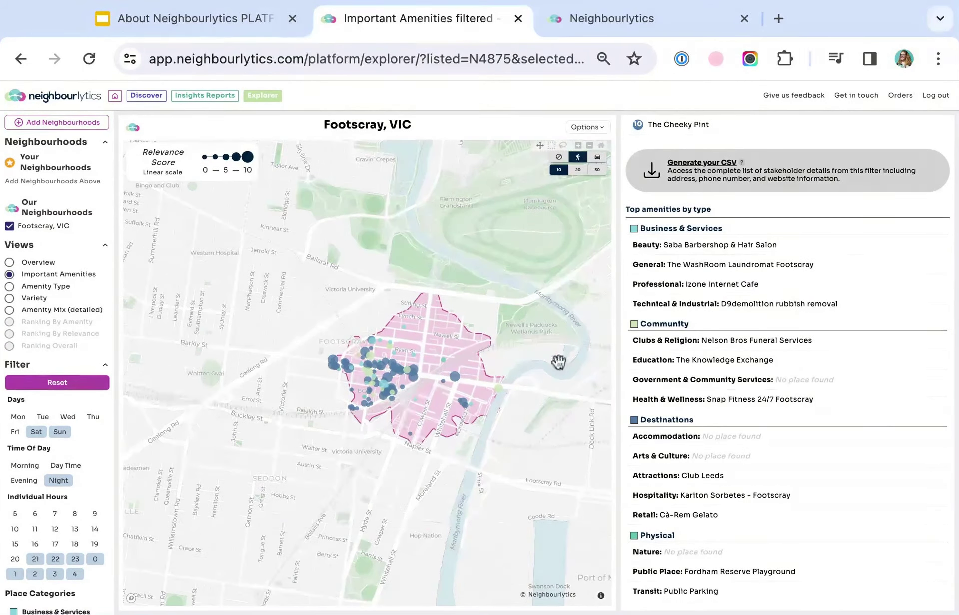
{"action": "scroll", "coordinate": [756, 306], "scroll_direction": "up", "scroll_amount": 7}
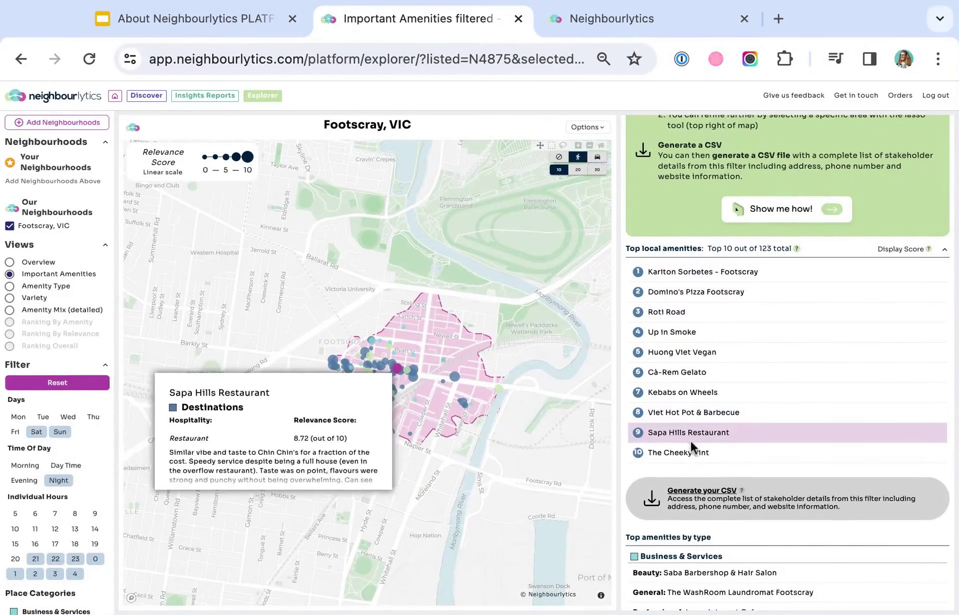
{"action": "scroll", "coordinate": [856, 186], "scroll_direction": "up", "scroll_amount": 1}
{"action": "scroll", "coordinate": [734, 421], "scroll_direction": "down", "scroll_amount": 3}
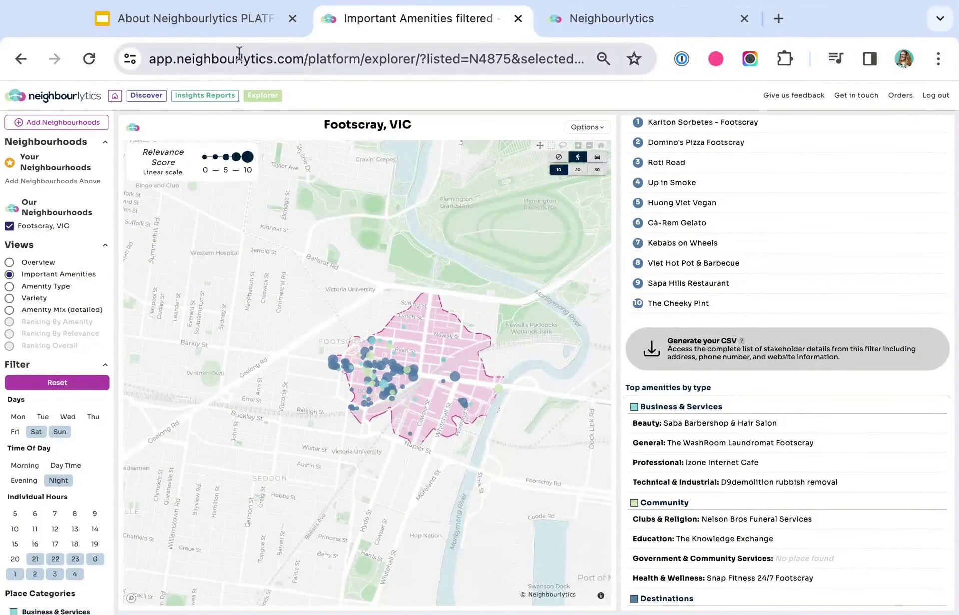
Step: Return to Richmond's insights report and open the Values section to review the lifestyle persona and top 3 lifestyle values
{"action": "left_click", "coordinate": [210, 96]}
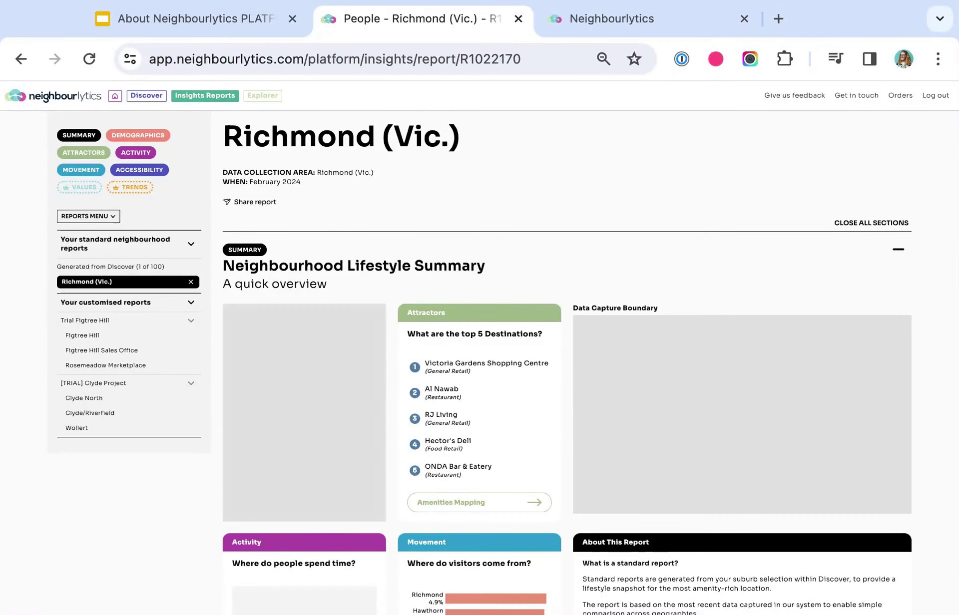
{"action": "scroll", "coordinate": [418, 349], "scroll_direction": "down", "scroll_amount": 1}
{"action": "scroll", "coordinate": [418, 350], "scroll_direction": "down", "scroll_amount": 7}
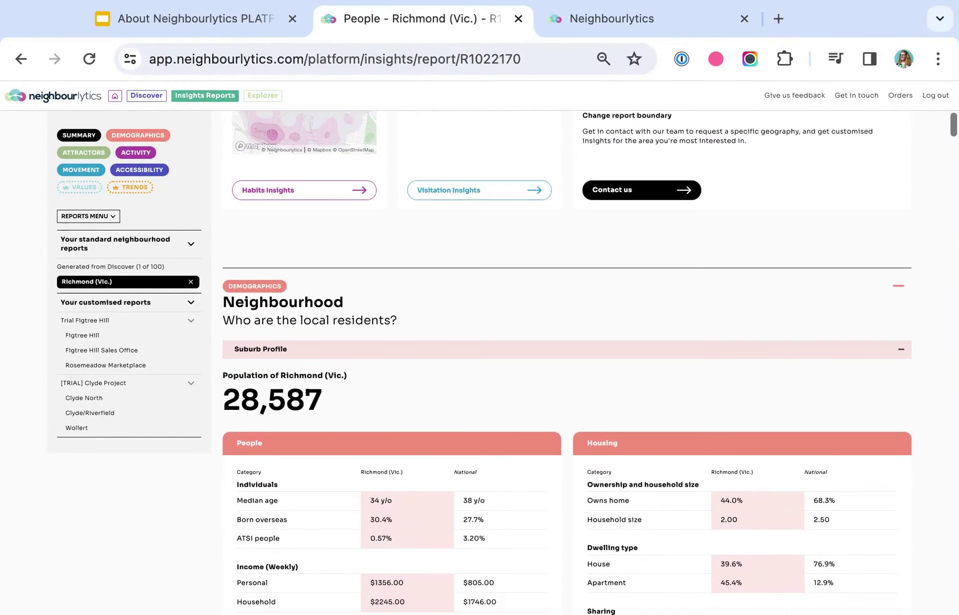
{"action": "left_click", "coordinate": [93, 196]}
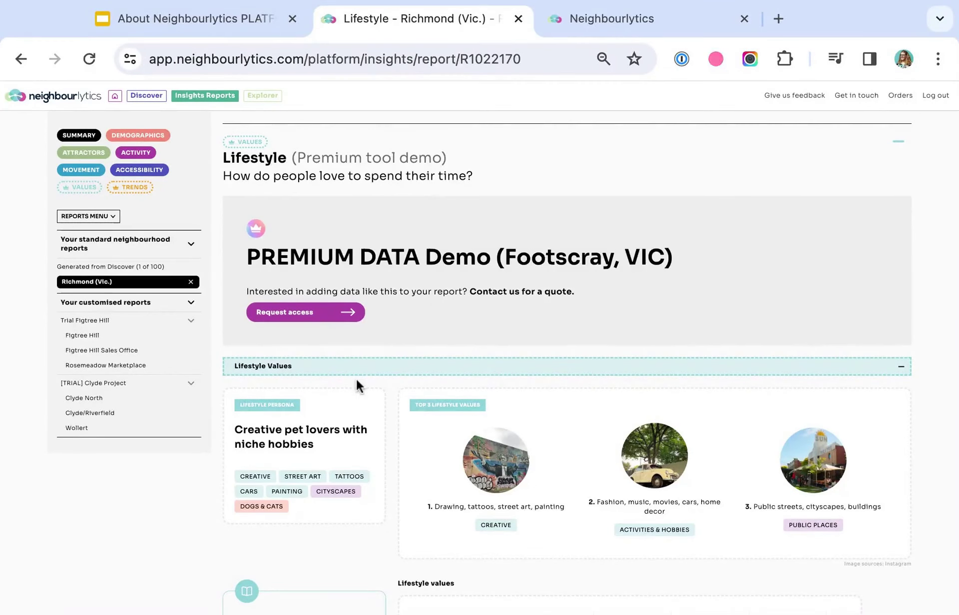
{"action": "scroll", "coordinate": [566, 364], "scroll_direction": "down", "scroll_amount": 2}
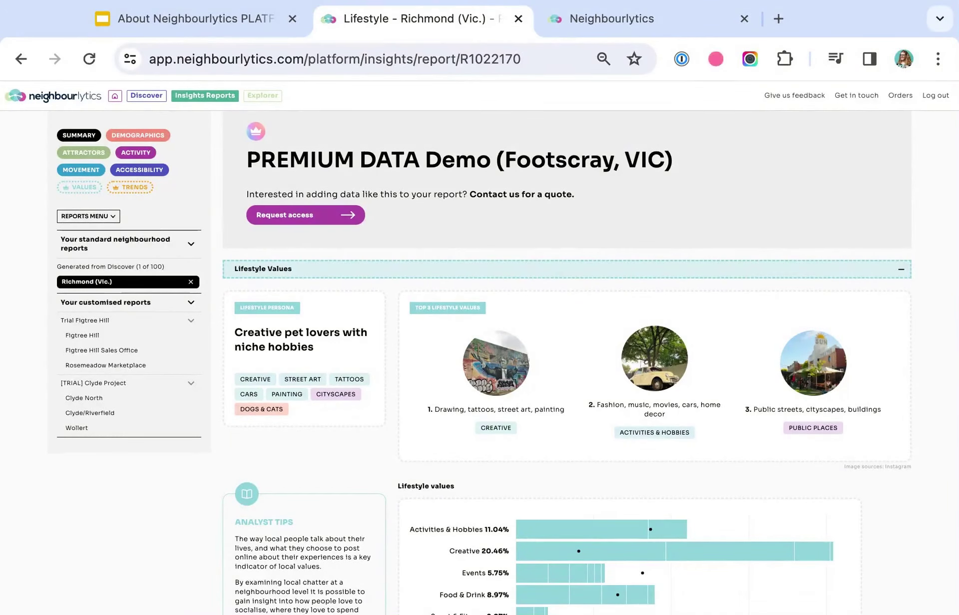
{"action": "scroll", "coordinate": [566, 364], "scroll_direction": "down", "scroll_amount": 3}
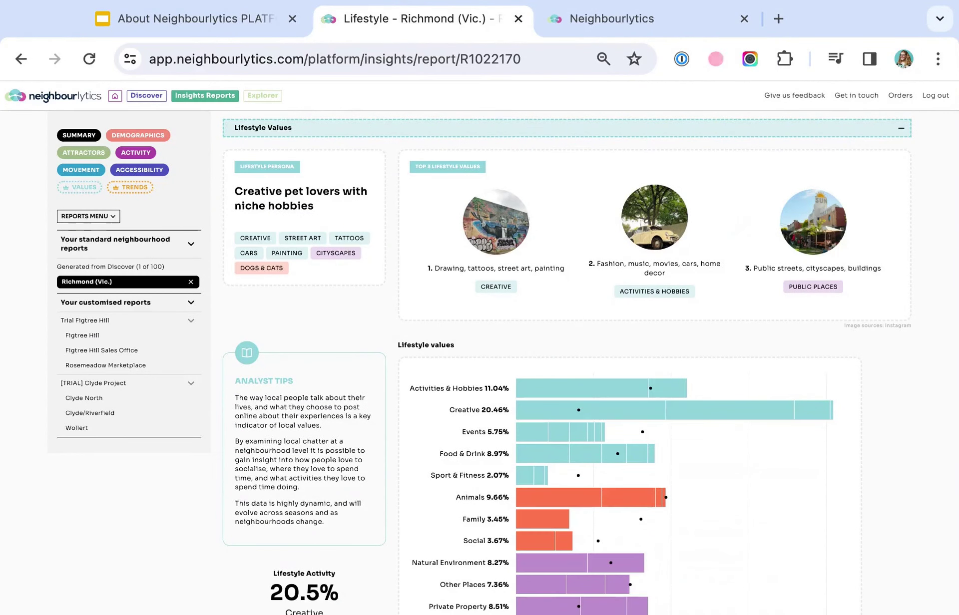
Step: Examine the Lifestyle values chart, checking the Activities & Hobbies breakdown and the baseline marker for Creative
{"action": "mouse_move", "coordinate": [576, 384]}
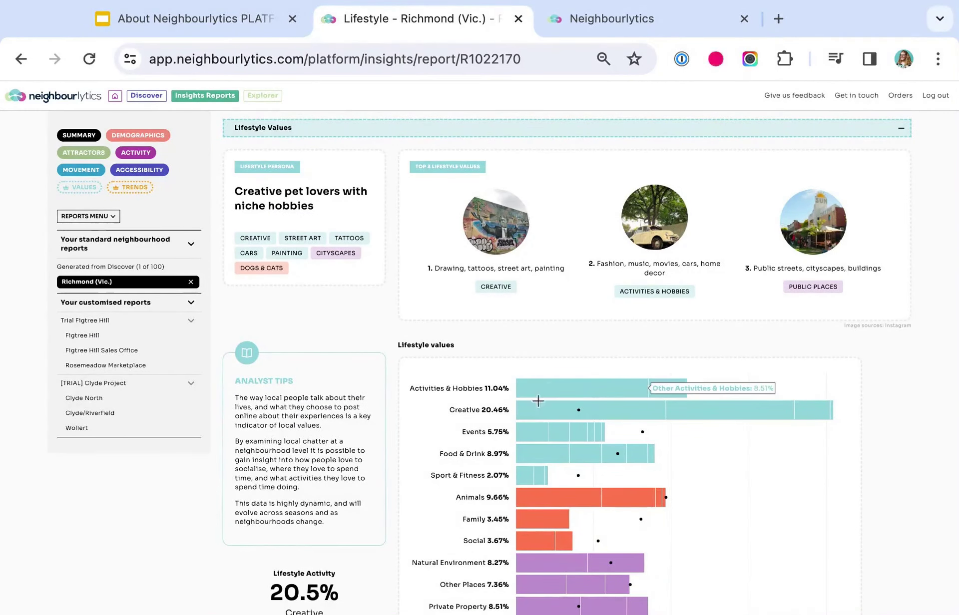
{"action": "mouse_move", "coordinate": [538, 418]}
{"action": "scroll", "coordinate": [538, 395], "scroll_direction": "down", "scroll_amount": 2}
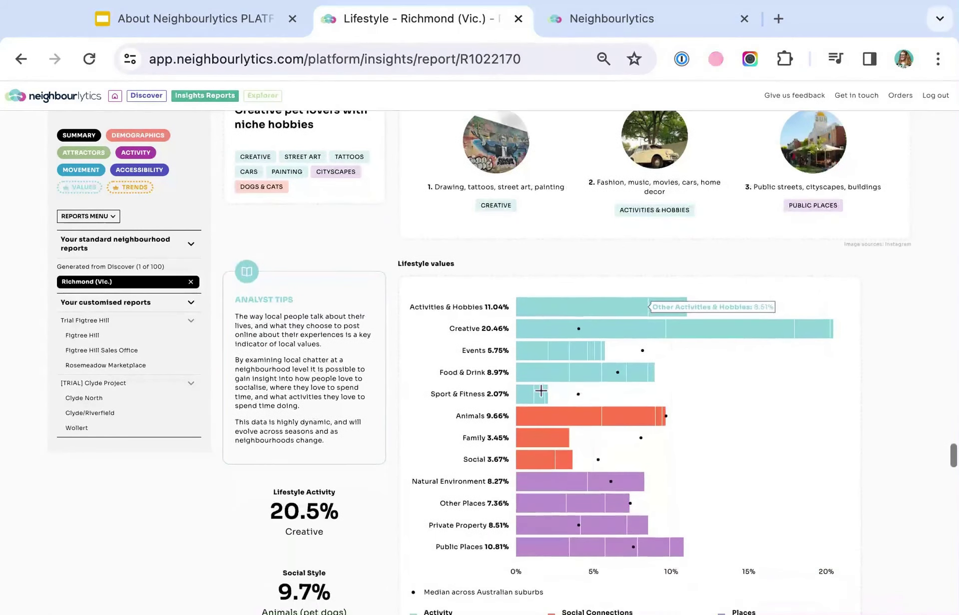
{"action": "mouse_move", "coordinate": [534, 379]}
{"action": "mouse_move", "coordinate": [581, 327]}
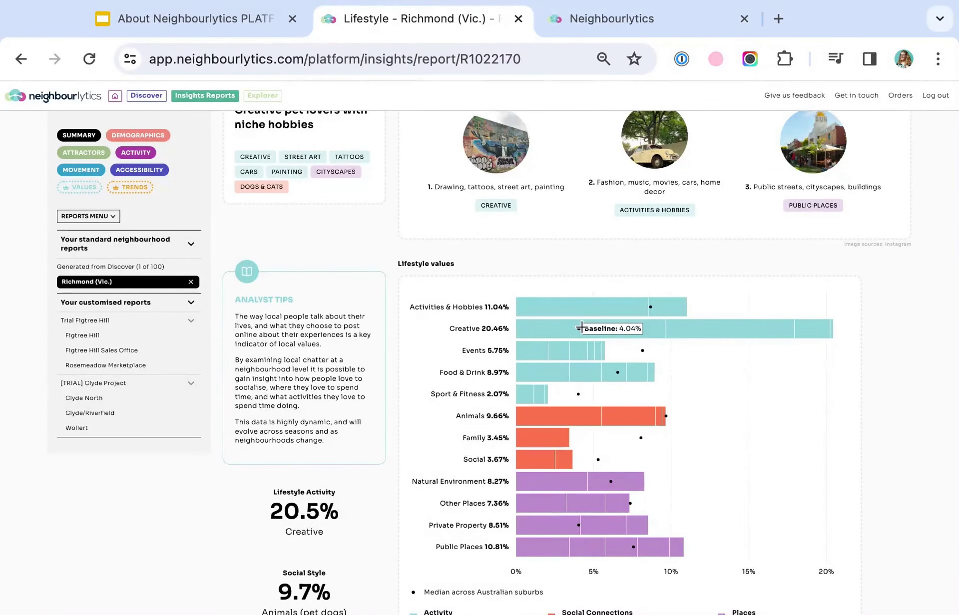
{"action": "scroll", "coordinate": [579, 327], "scroll_direction": "down", "scroll_amount": 1}
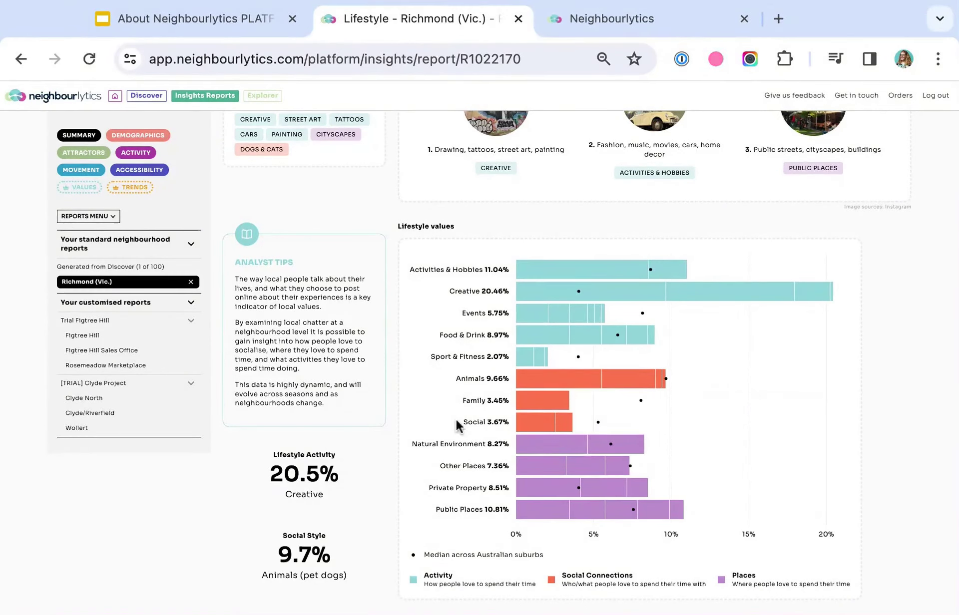
Step: Review the ranked activities people value, how they socially connect, and the local places they love
{"action": "scroll", "coordinate": [455, 419], "scroll_direction": "down", "scroll_amount": 7}
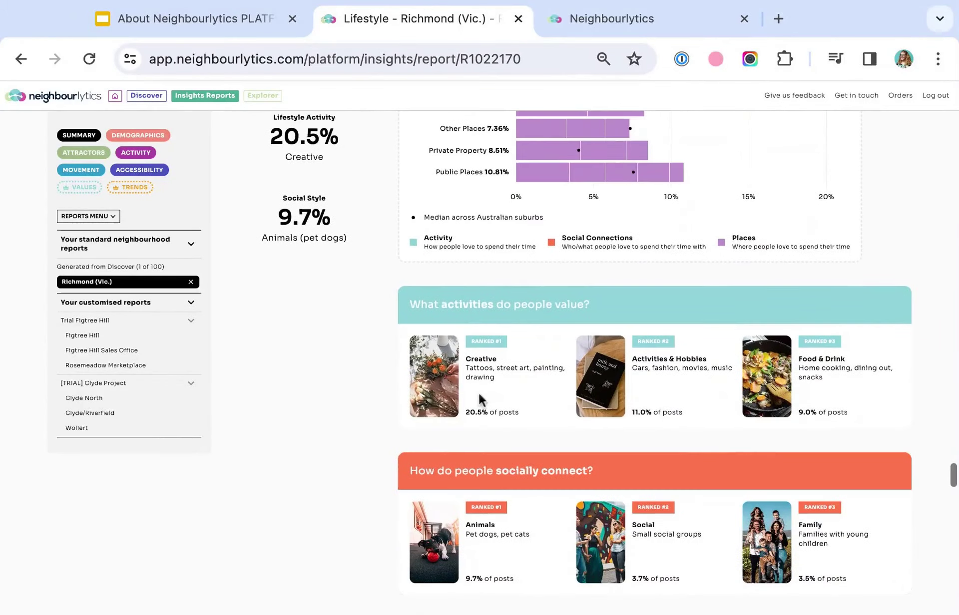
{"action": "scroll", "coordinate": [500, 370], "scroll_direction": "down", "scroll_amount": 2}
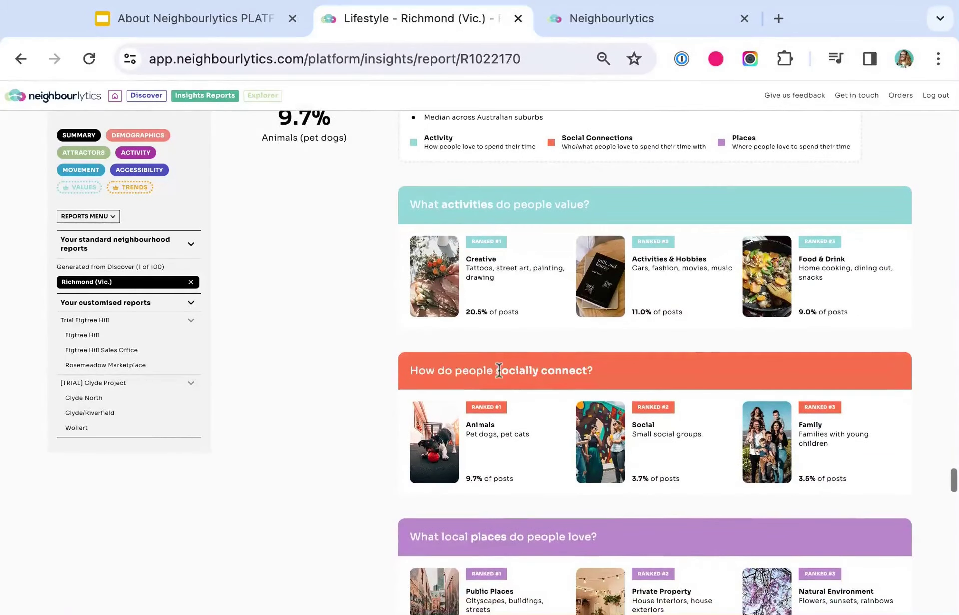
{"action": "scroll", "coordinate": [759, 443], "scroll_direction": "down", "scroll_amount": 2}
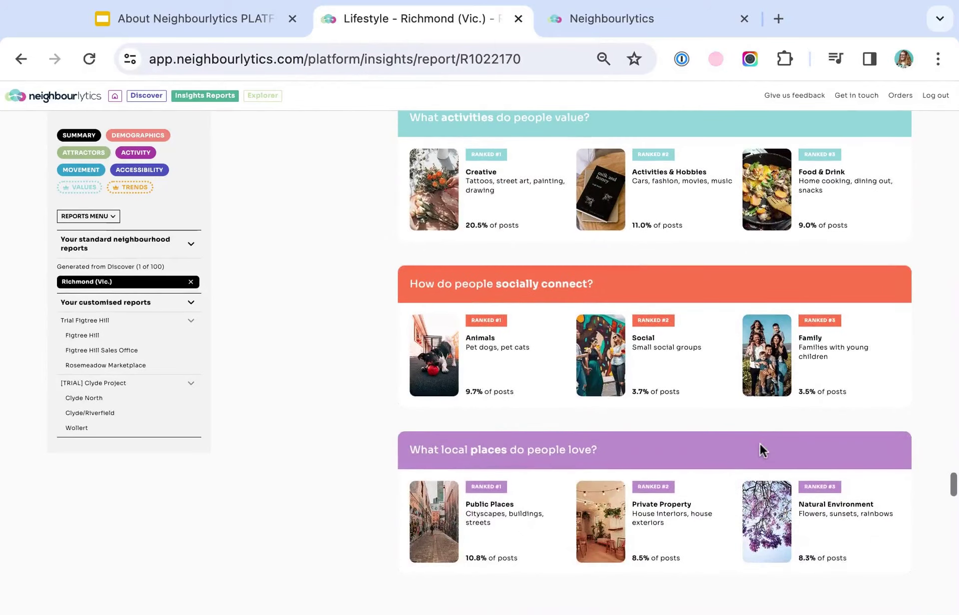
{"action": "scroll", "coordinate": [759, 443], "scroll_direction": "down", "scroll_amount": 7}
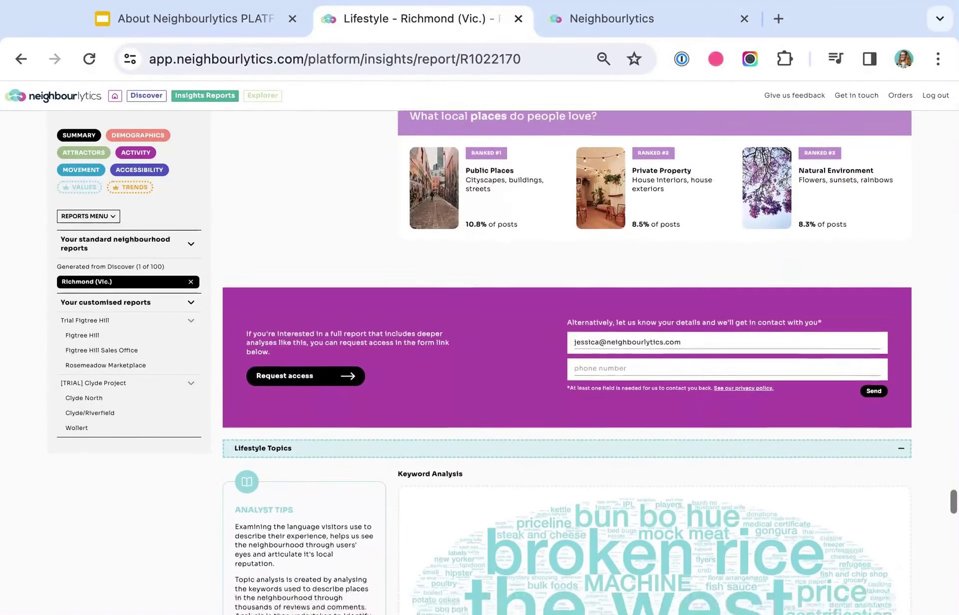
Step: Review the Activity Trends section, including September 2021 on the Urban Life Activity chart and the trends by lifestyle category
{"action": "scroll", "coordinate": [699, 398], "scroll_direction": "down", "scroll_amount": 15}
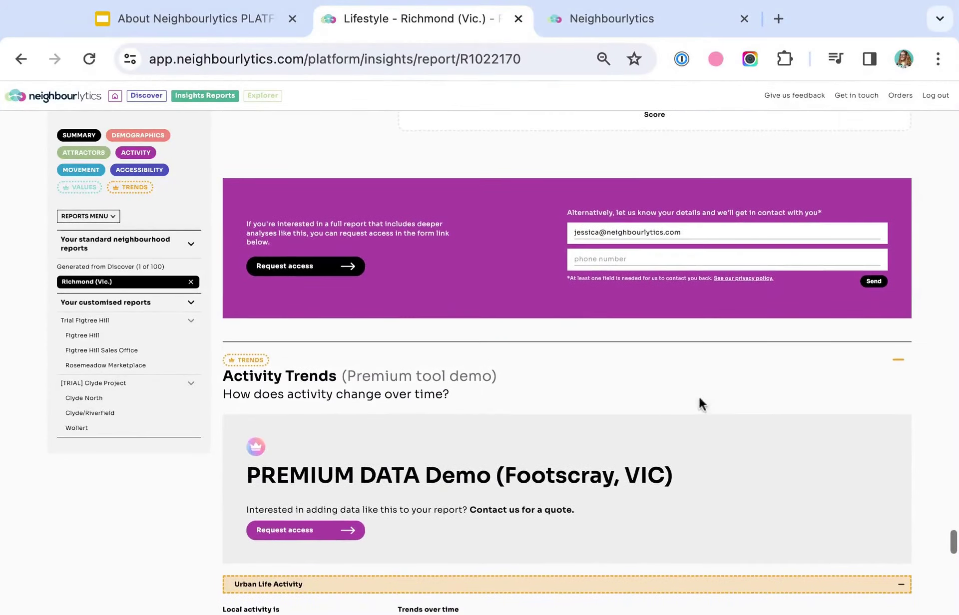
{"action": "scroll", "coordinate": [643, 381], "scroll_direction": "down", "scroll_amount": 4}
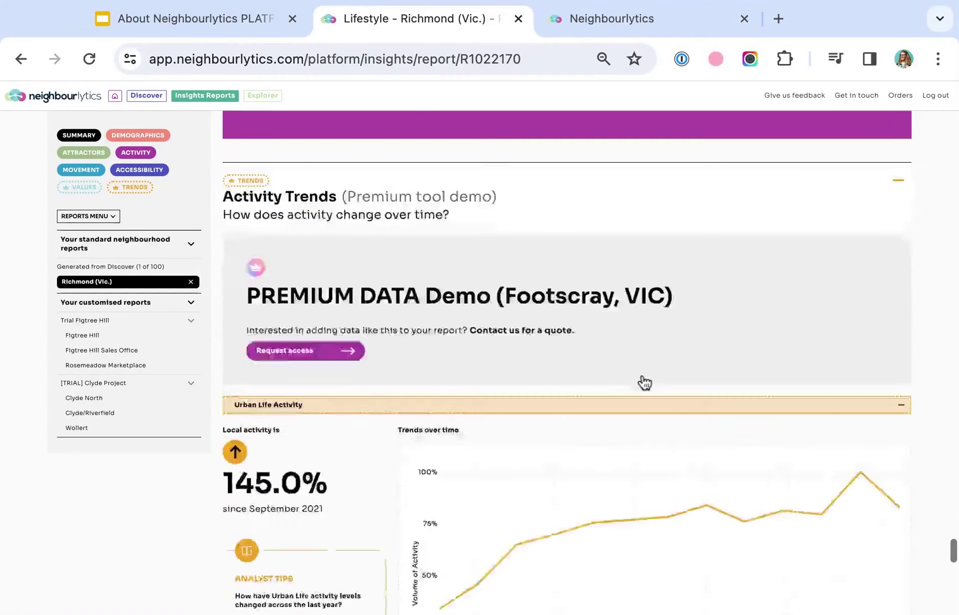
{"action": "scroll", "coordinate": [644, 382], "scroll_direction": "down", "scroll_amount": 6}
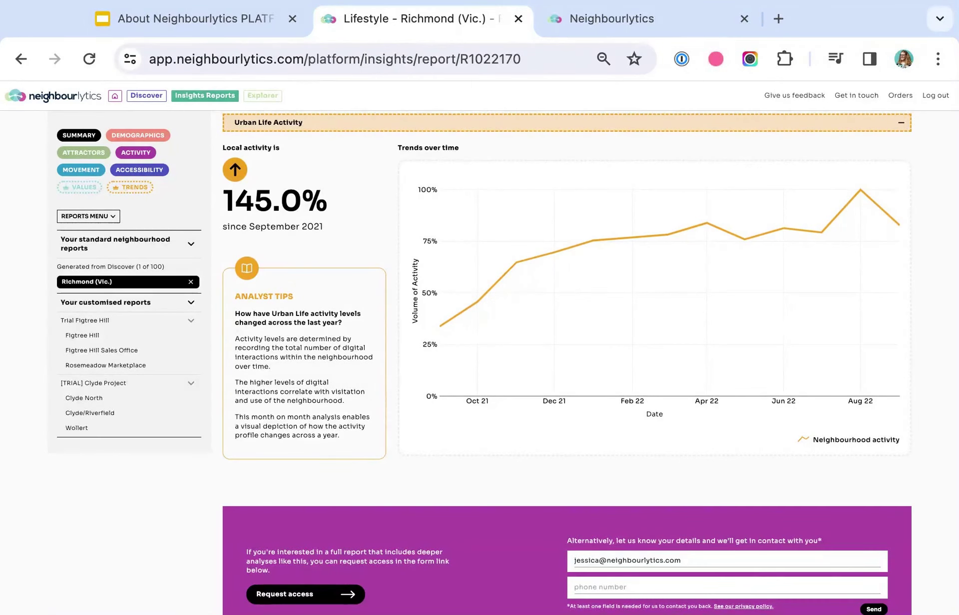
{"action": "mouse_move", "coordinate": [893, 225]}
{"action": "mouse_move", "coordinate": [441, 328]}
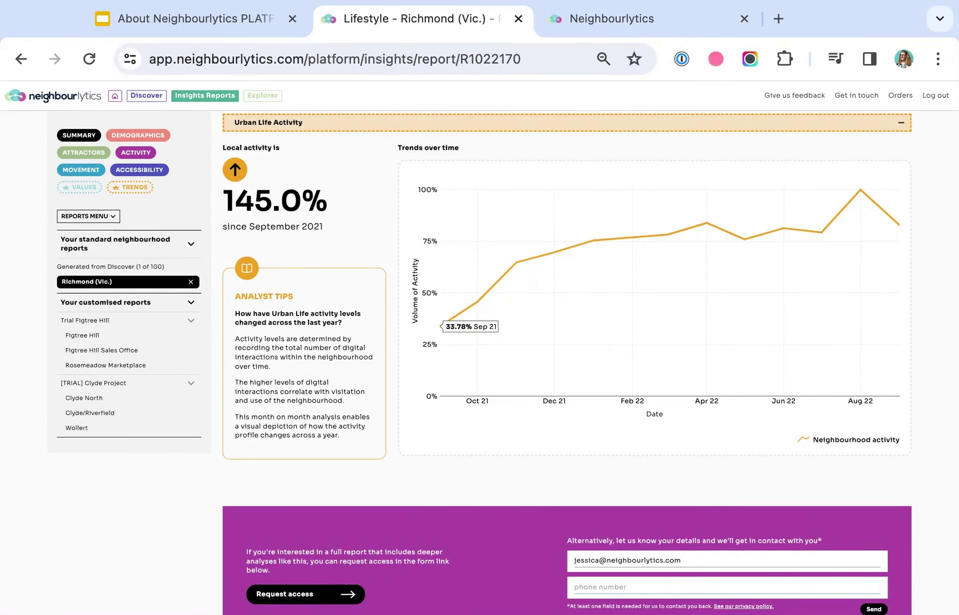
{"action": "scroll", "coordinate": [589, 363], "scroll_direction": "down", "scroll_amount": 10}
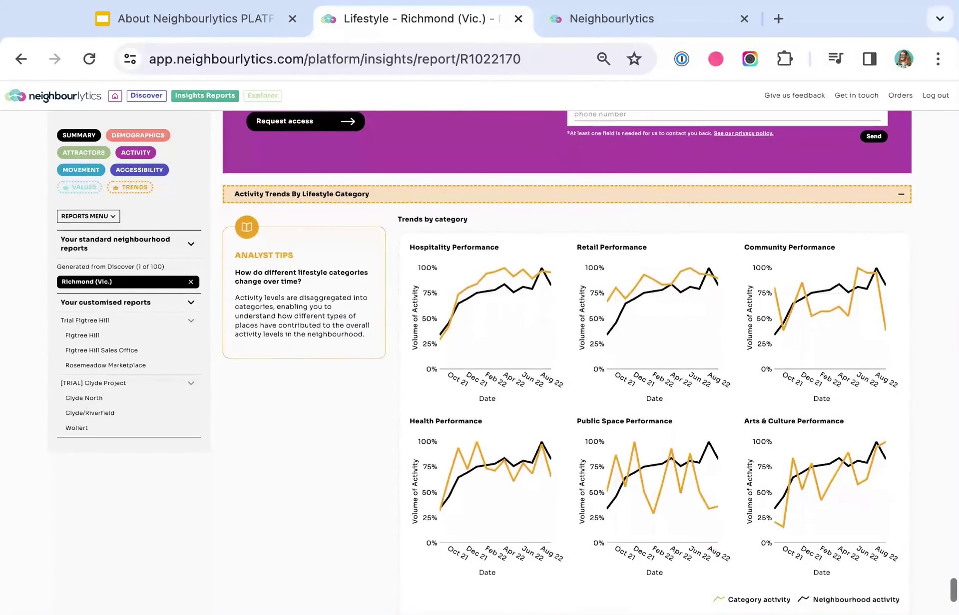
{"action": "scroll", "coordinate": [590, 363], "scroll_direction": "up", "scroll_amount": 11}
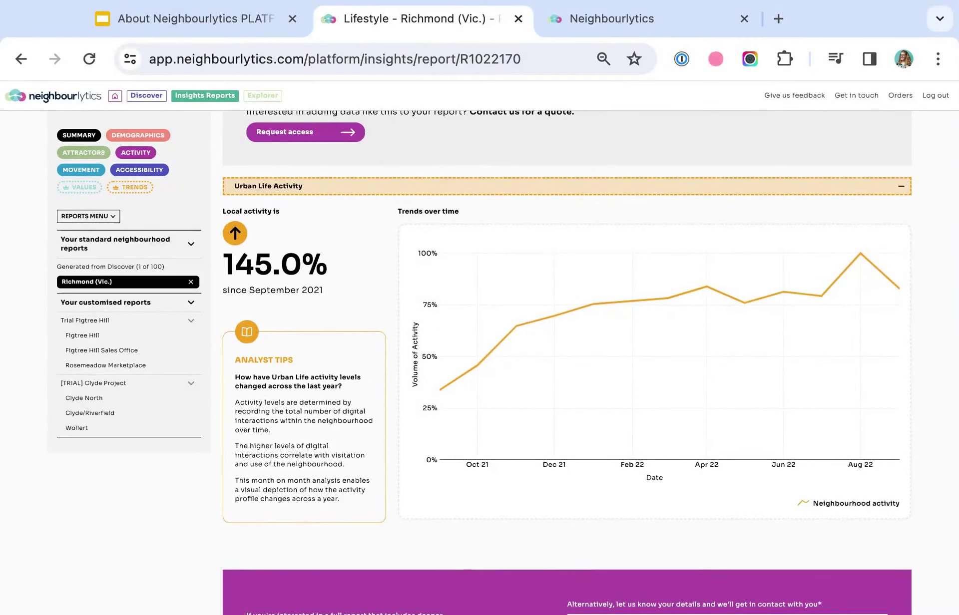
Step: Switch to the Neighbourlytics website, reduce the page zoom, and open the free trial page down to its Top FAQs
{"action": "key", "text": "ctrl+Tab"}
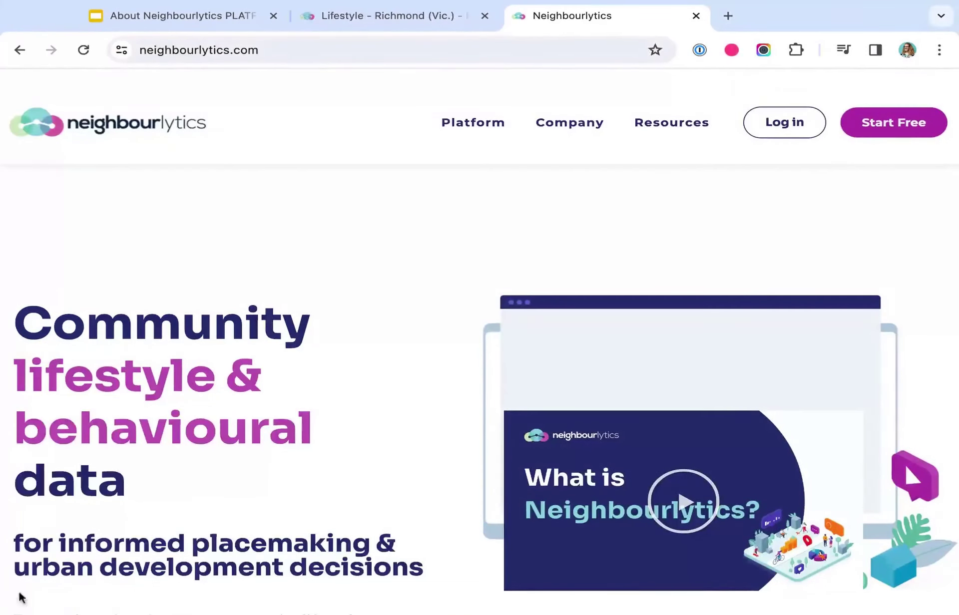
{"action": "key", "text": "ctrl+minus"}
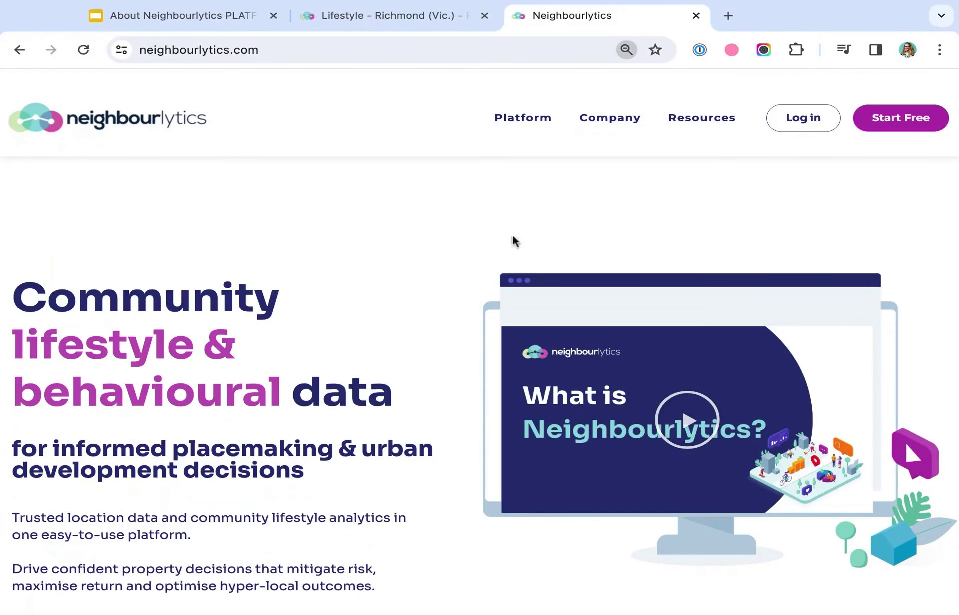
{"action": "left_click", "coordinate": [905, 125]}
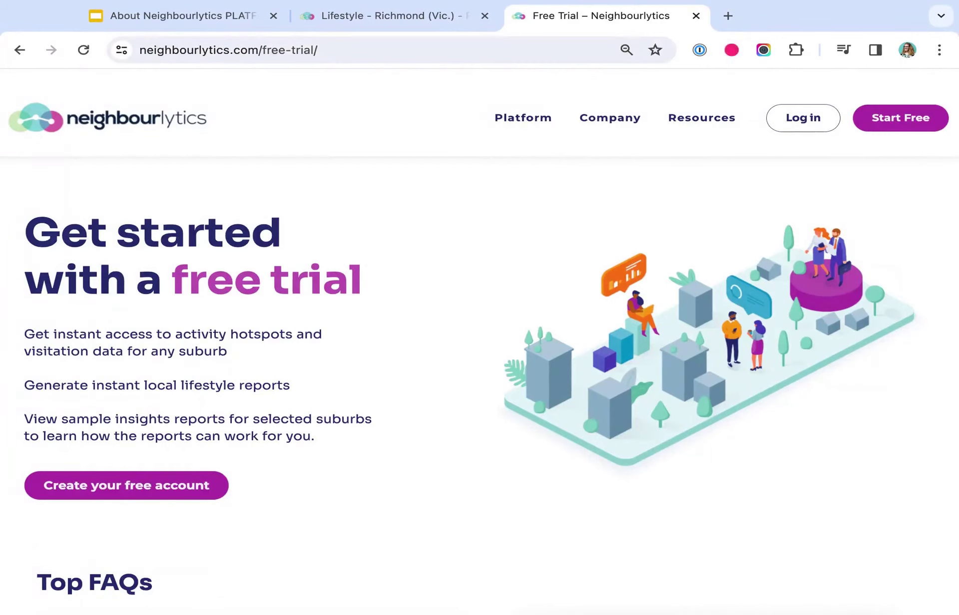
{"action": "scroll", "coordinate": [480, 349], "scroll_direction": "down", "scroll_amount": 4}
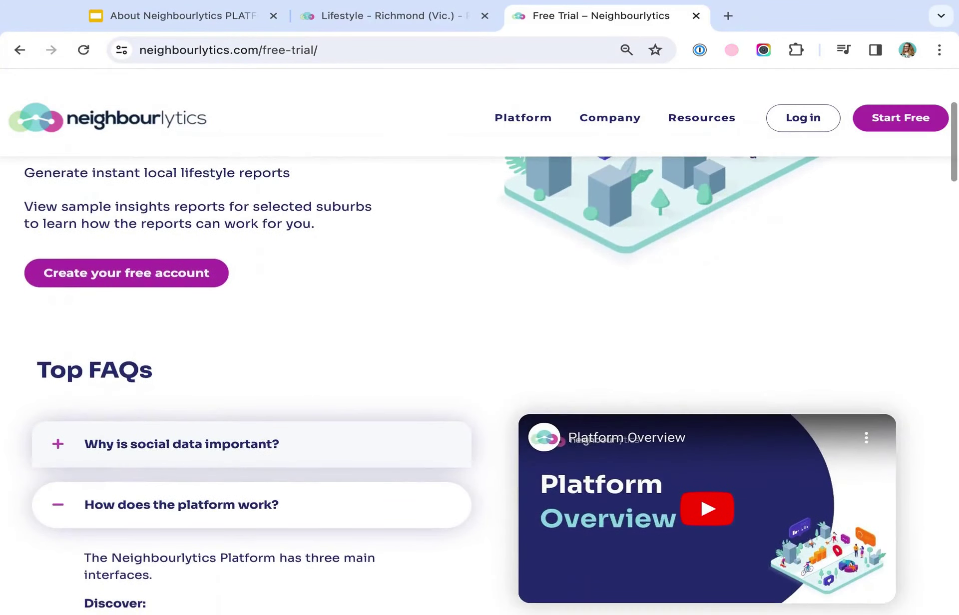